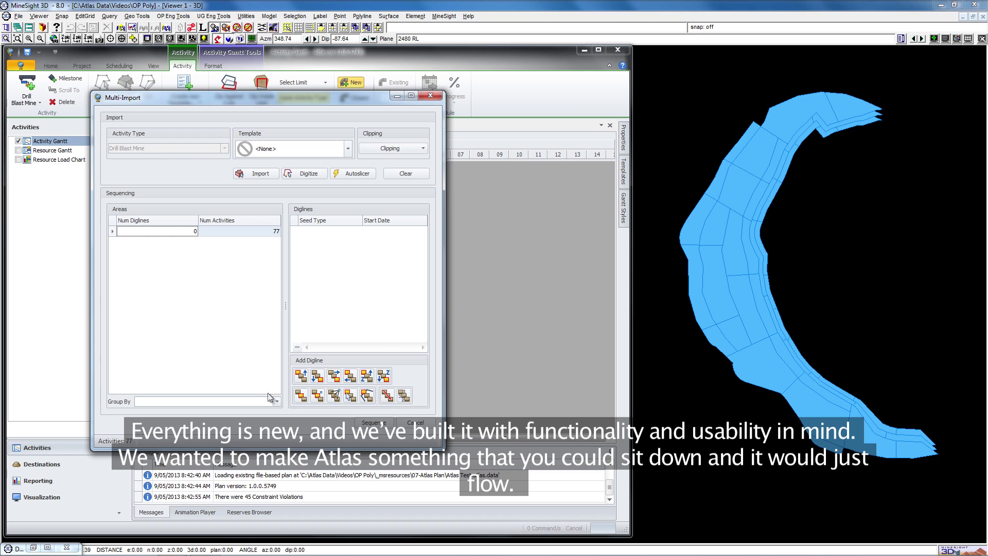
Step: Group the imported areas by Level, add a NorthMost digline, sequence them, and expand Week 01
left_click(276, 401)
left_click(140, 484)
left_click(203, 346)
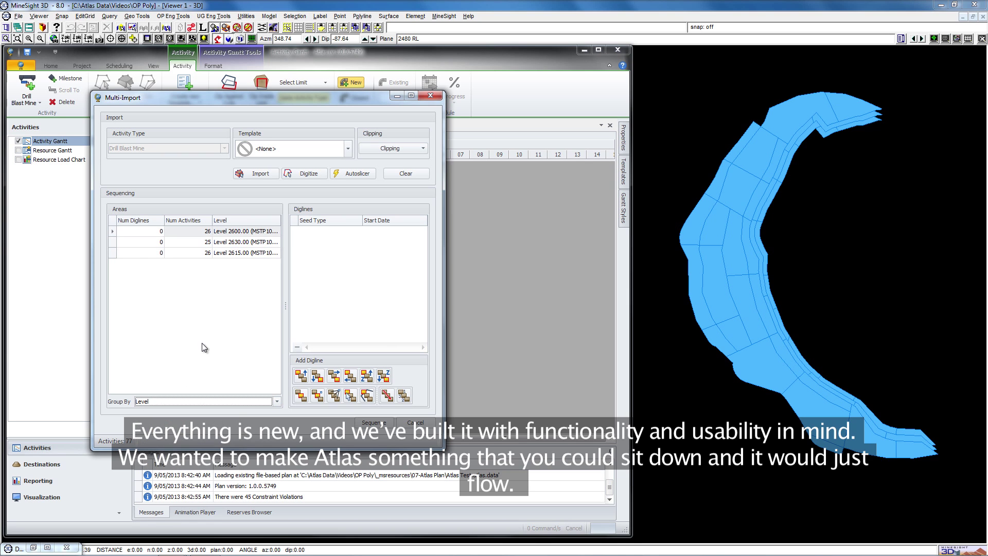
left_click(306, 377)
left_click(378, 423)
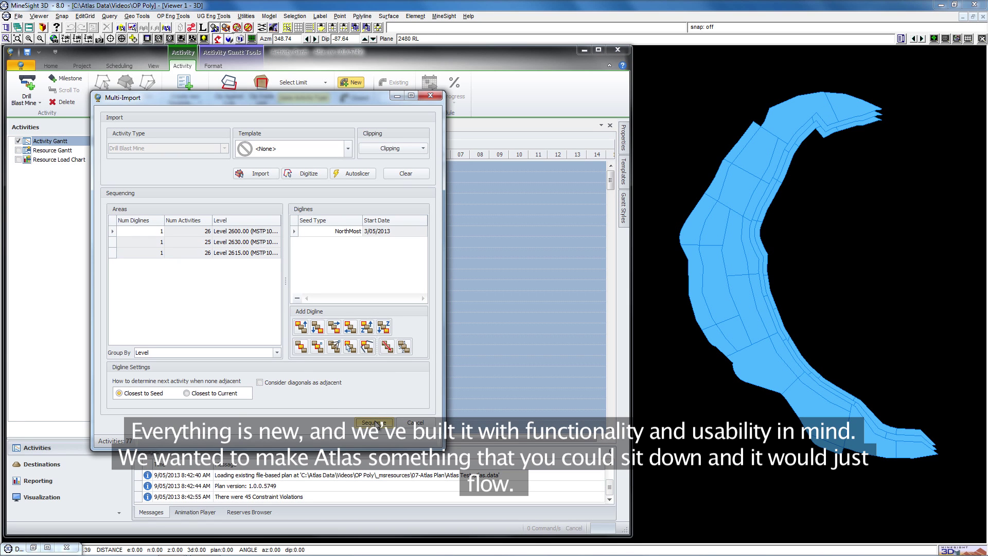
left_click(374, 423)
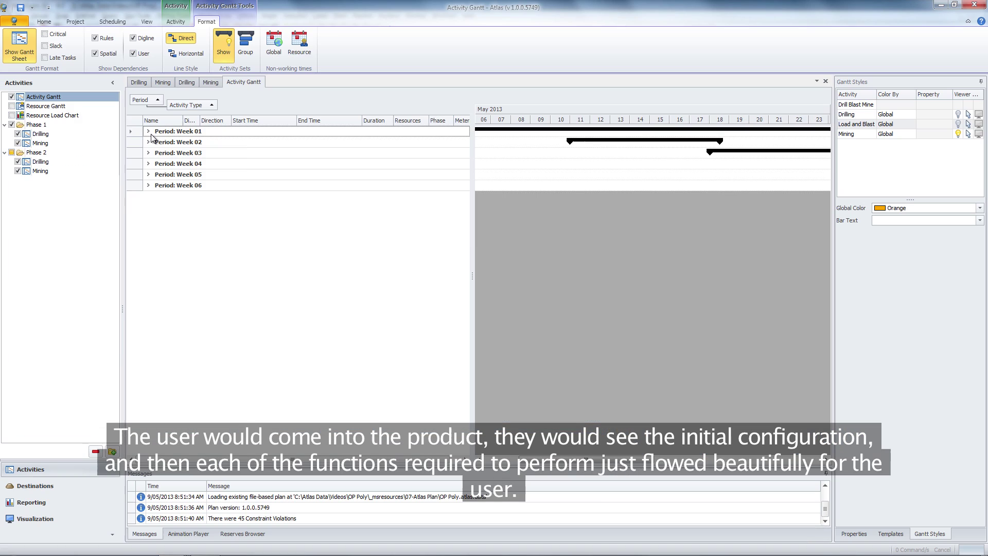
left_click(149, 131)
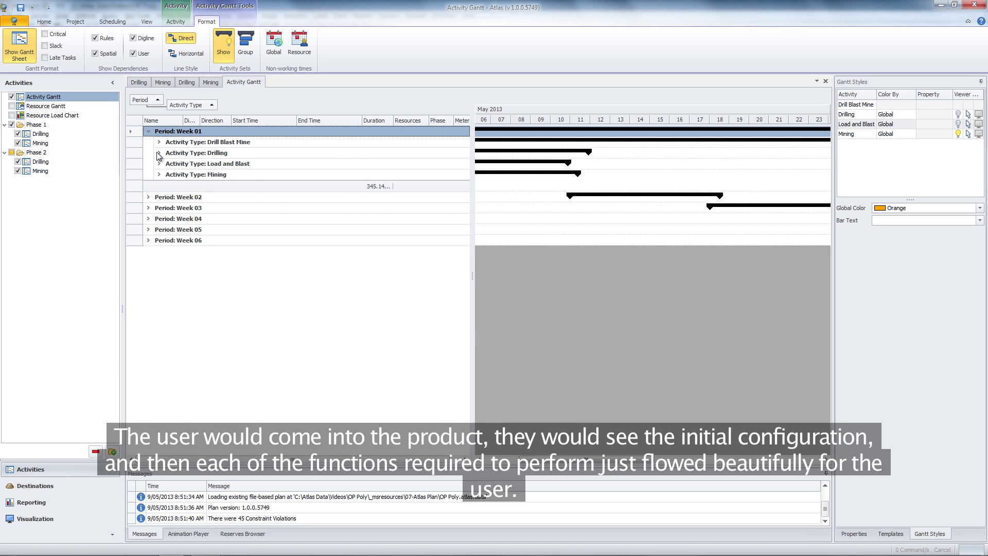
Step: Expand Week 01 Drilling and view the Phase 2 Drilling Gantt at earlier May dates
left_click(158, 153)
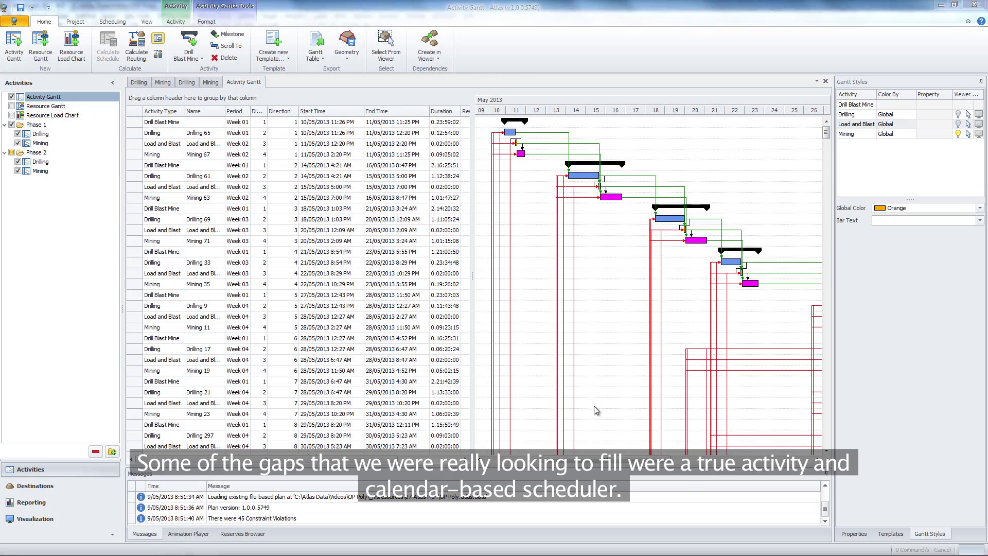
left_click_drag(827, 135, 838, 240)
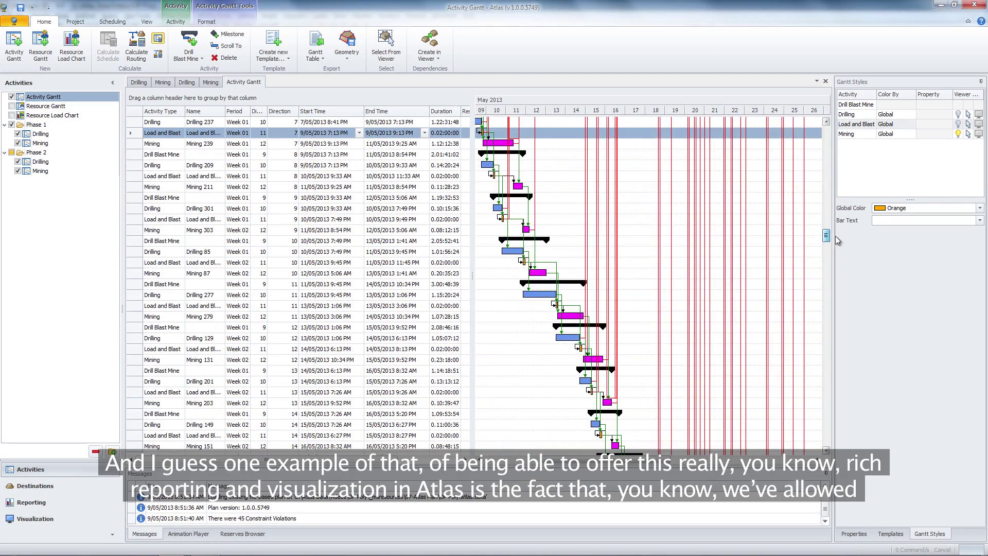
left_click_drag(671, 460, 637, 463)
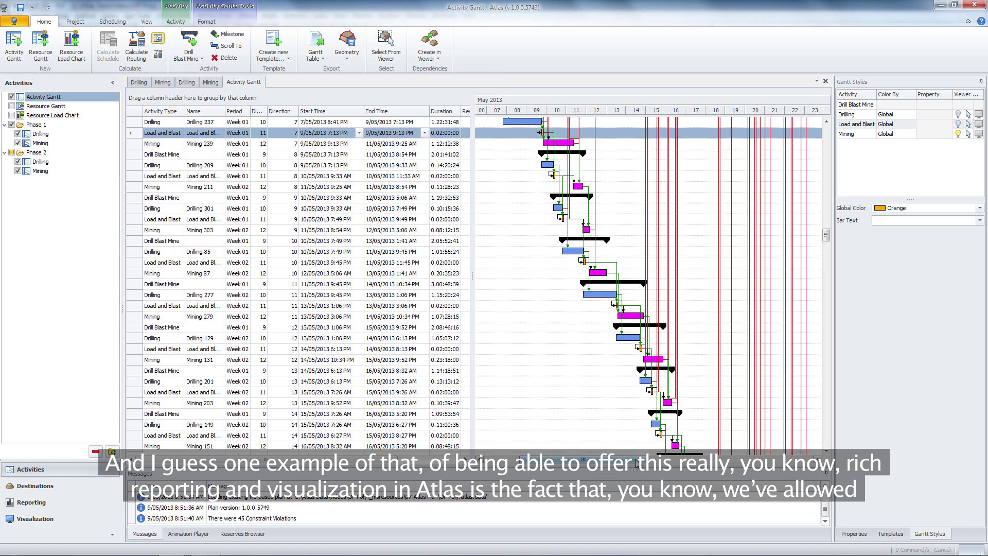
left_click(41, 162)
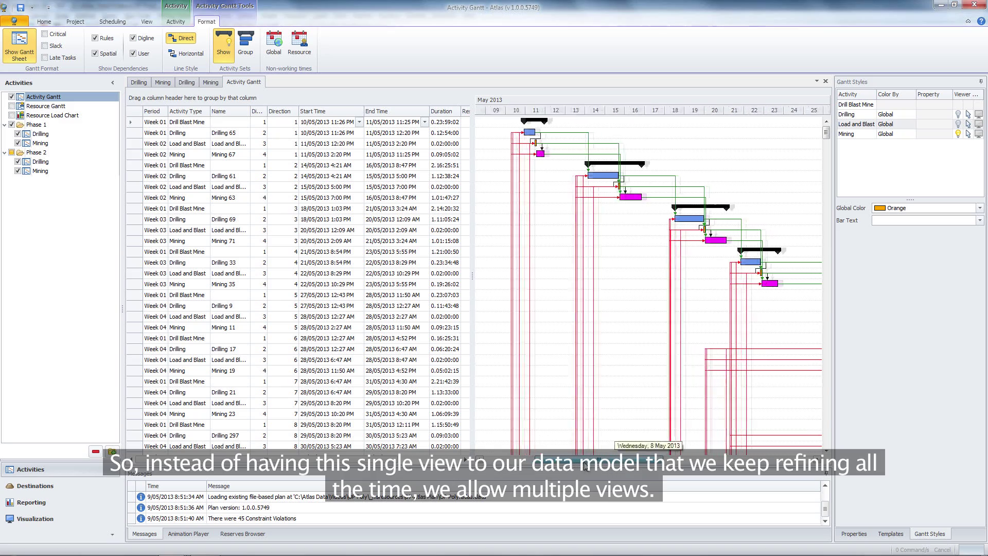
left_click_drag(585, 466, 566, 457)
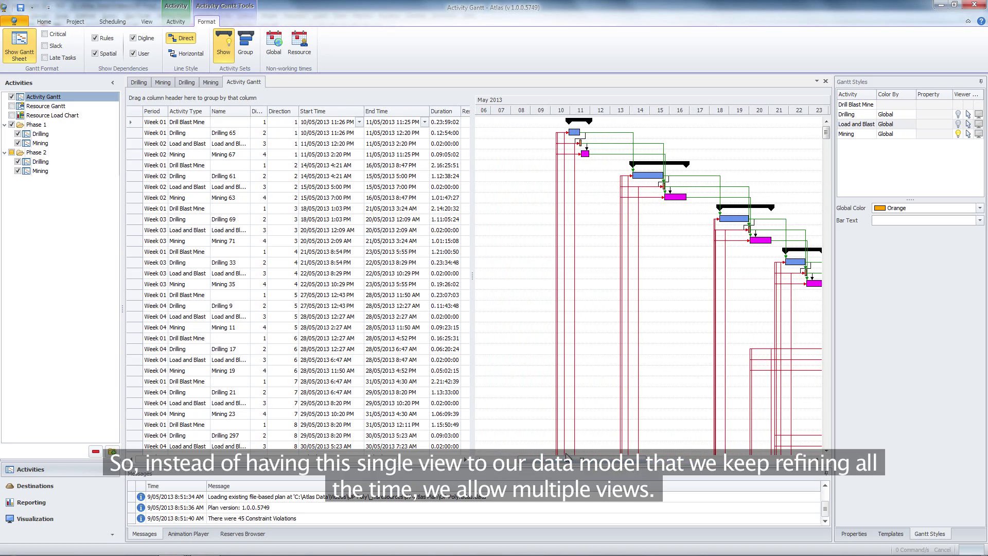
Step: Group the activity rows by Period and expand Period: Week 01 and its Drilling activities
mouse_move(157, 115)
left_mouse_down()
mouse_move(145, 99)
mouse_move(166, 101)
left_mouse_up()
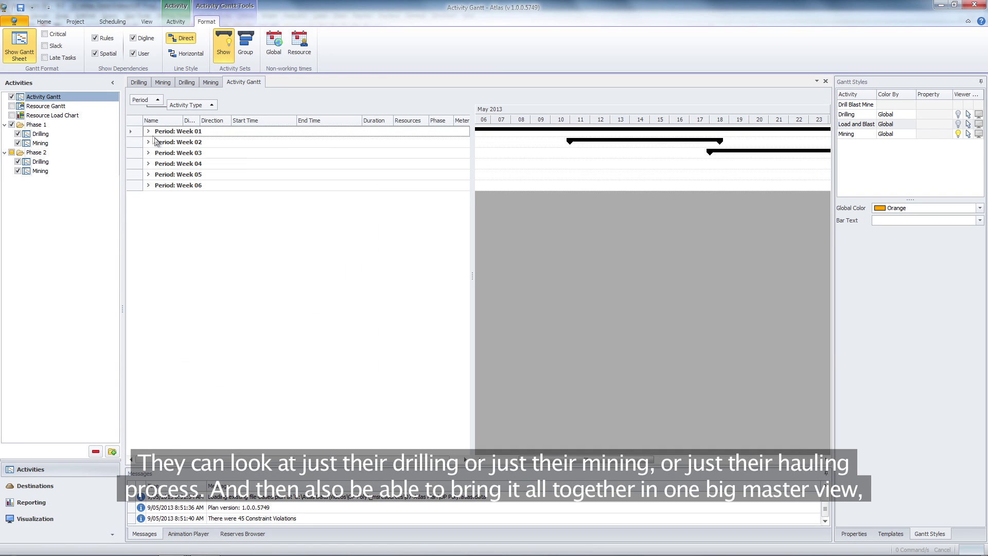
left_click(149, 132)
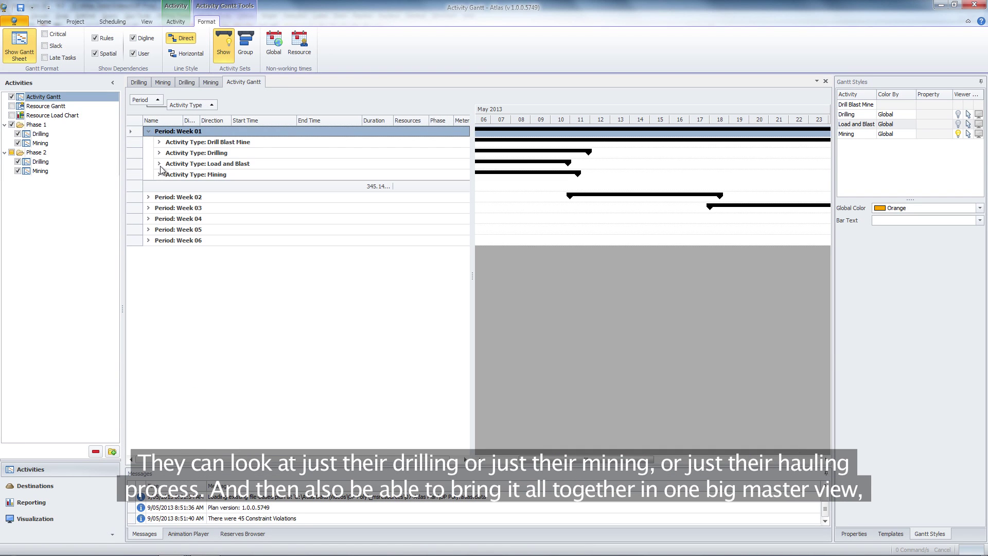
left_click(159, 153)
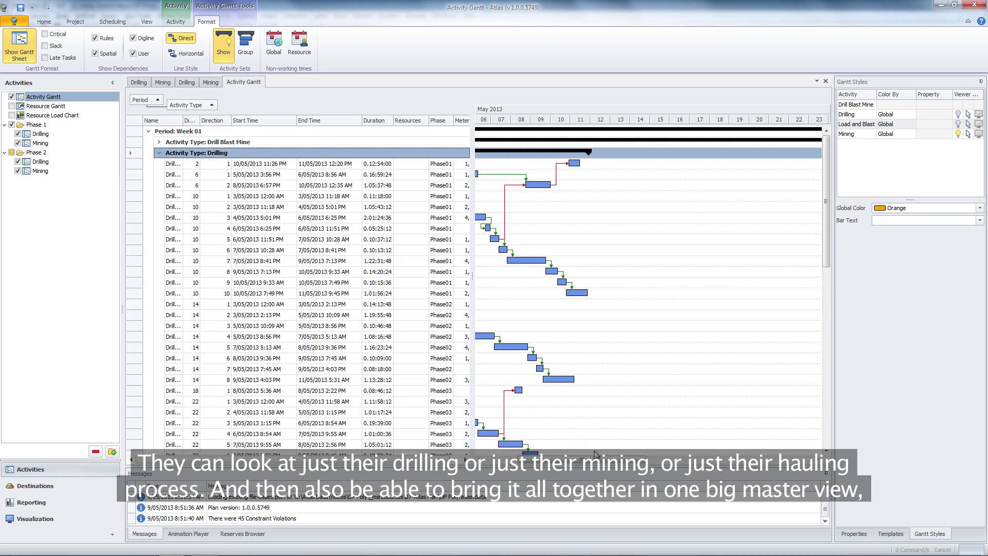
left_click_drag(594, 454, 581, 454)
left_click_drag(828, 187, 826, 336)
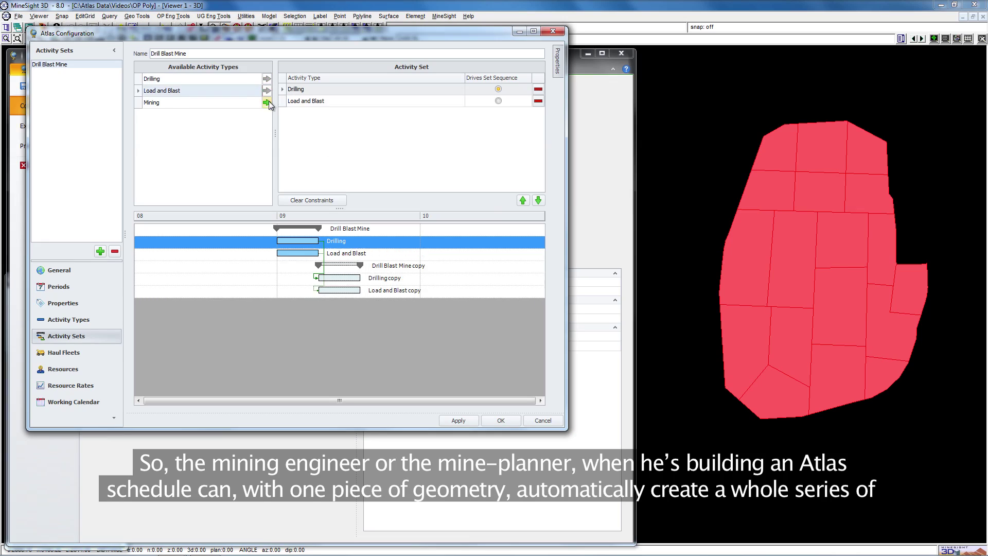
Step: Add Mining to Drill Blast Mine, make Load and Blast follow Drilling, and apply the configuration
left_click(267, 102)
left_click_drag(303, 240, 297, 265)
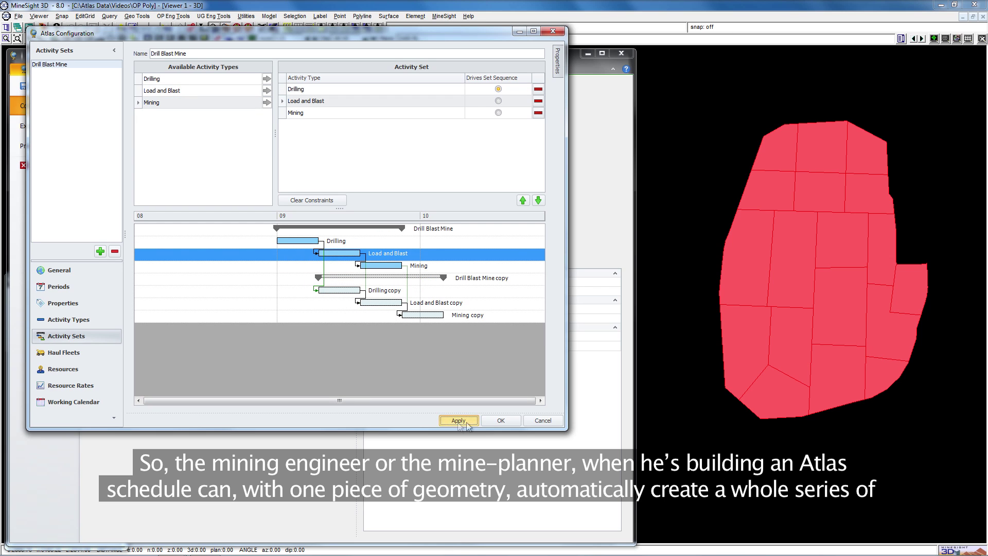
left_click(502, 421)
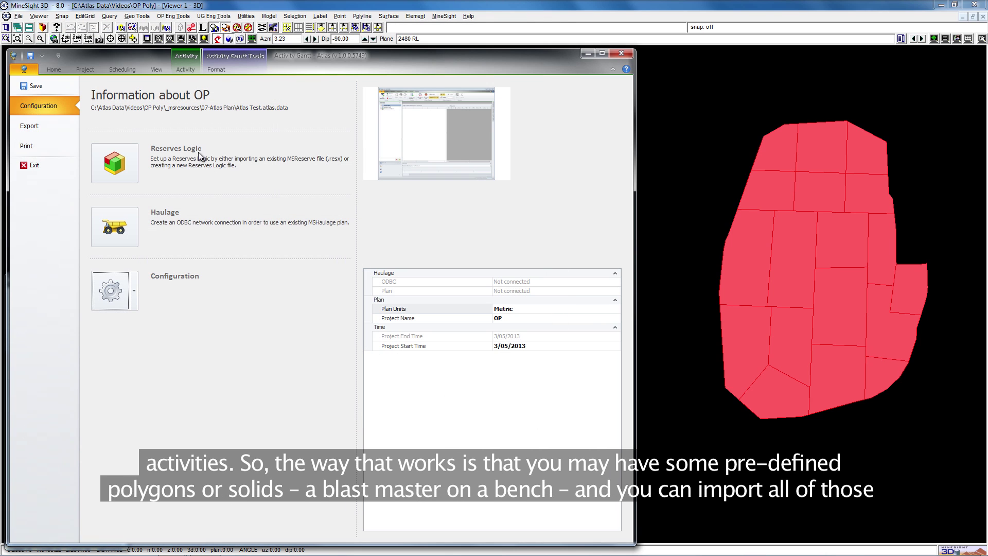
Step: Create multiple Drill Blast Mine activities by digitizing all the red polygons in the viewer
left_click(187, 70)
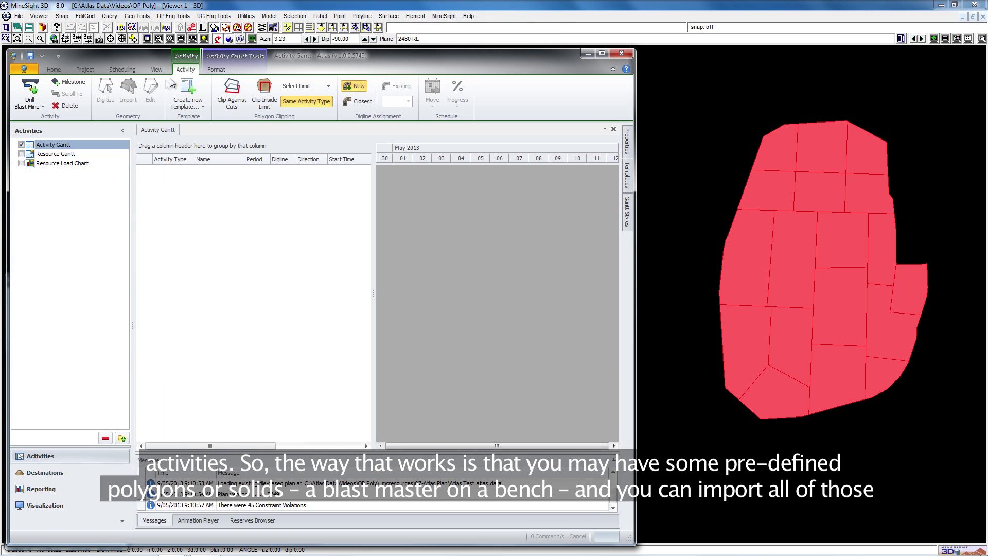
left_click(42, 107)
mouse_move(51, 122)
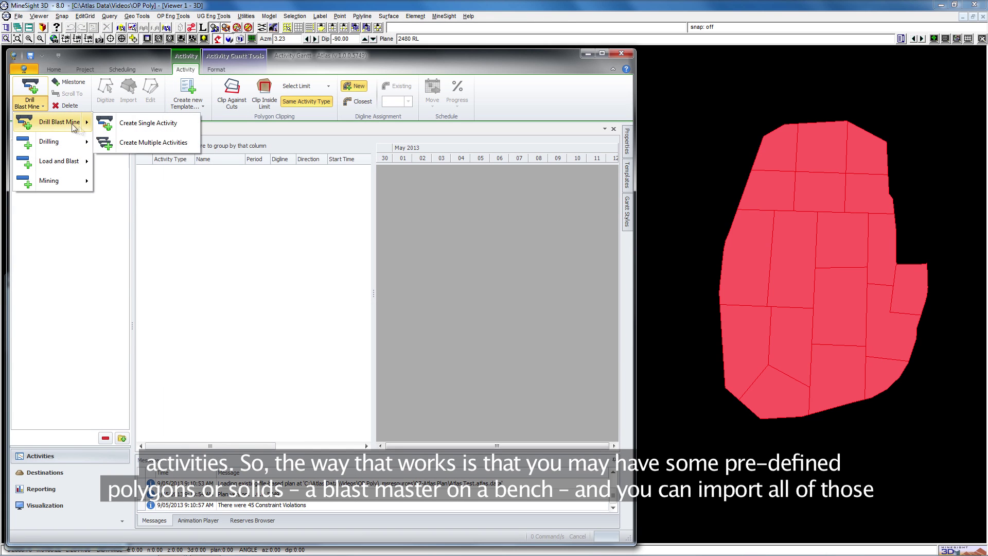
left_click(121, 143)
left_click(302, 162)
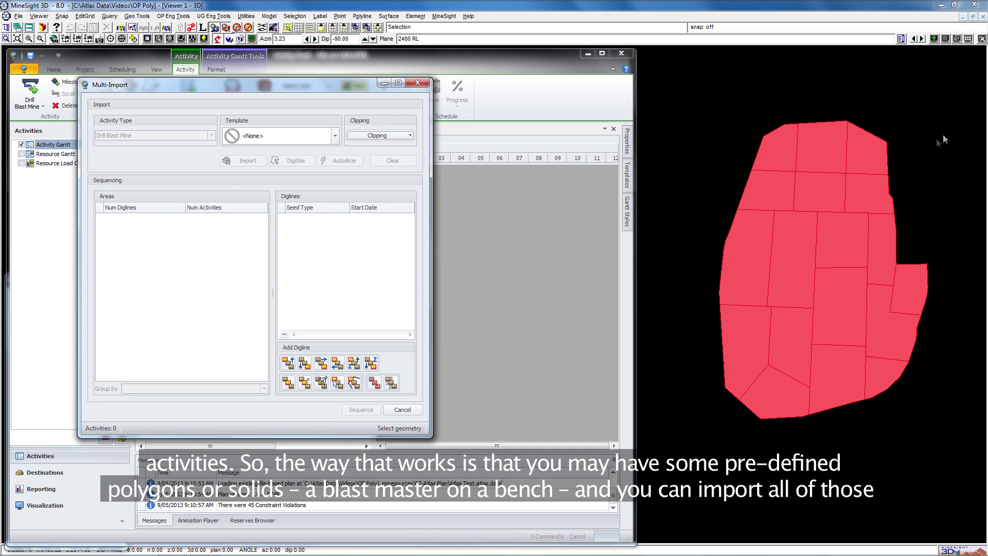
left_click_drag(951, 111, 789, 379)
left_click_drag(695, 449, 696, 449)
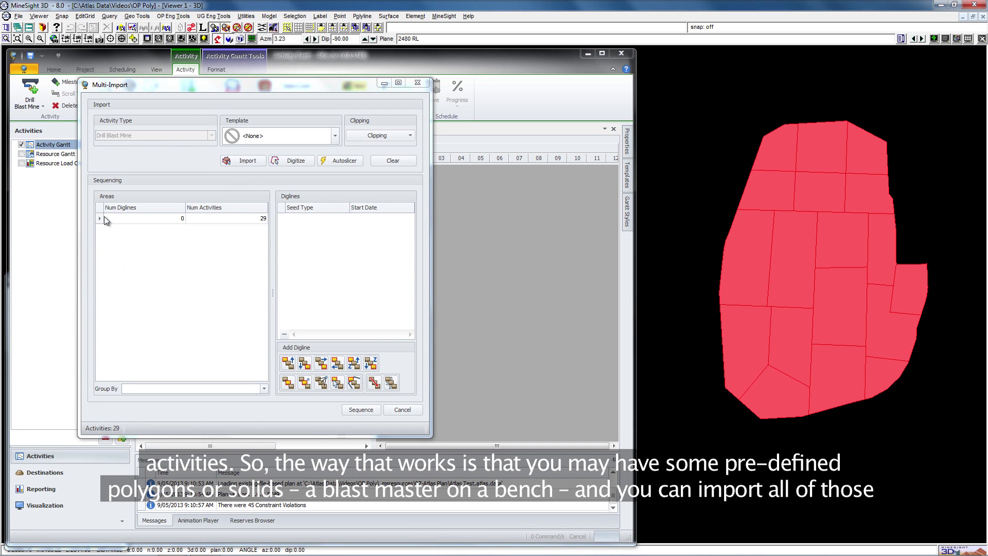
Step: Add a NorthMost digline and sequence the 29 activities into the Gantt
left_click(106, 220)
left_click(289, 364)
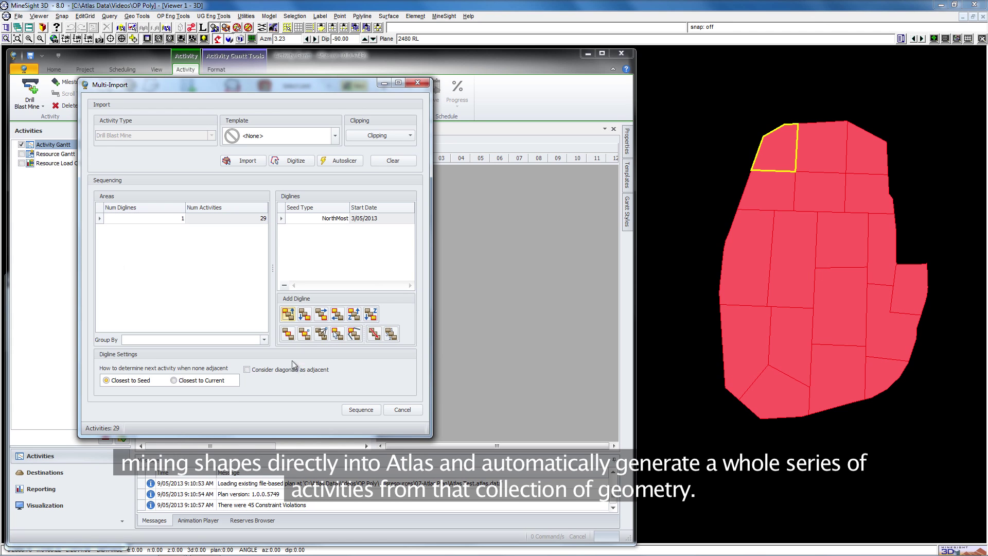
left_click(369, 412)
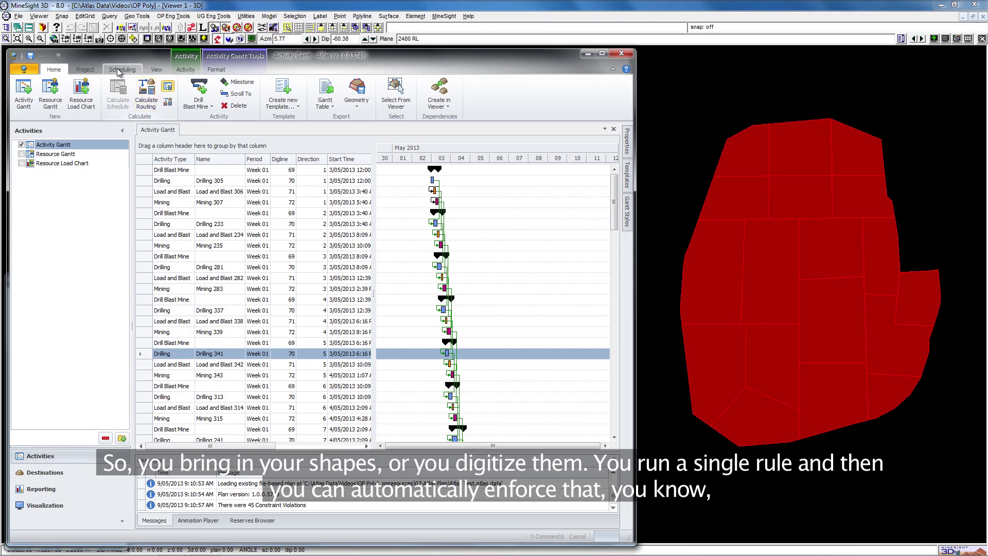
Step: Add an undermining rule with expansion slope 30, filtered to the Drill Blast Mine activity type
left_click(119, 70)
left_click(72, 97)
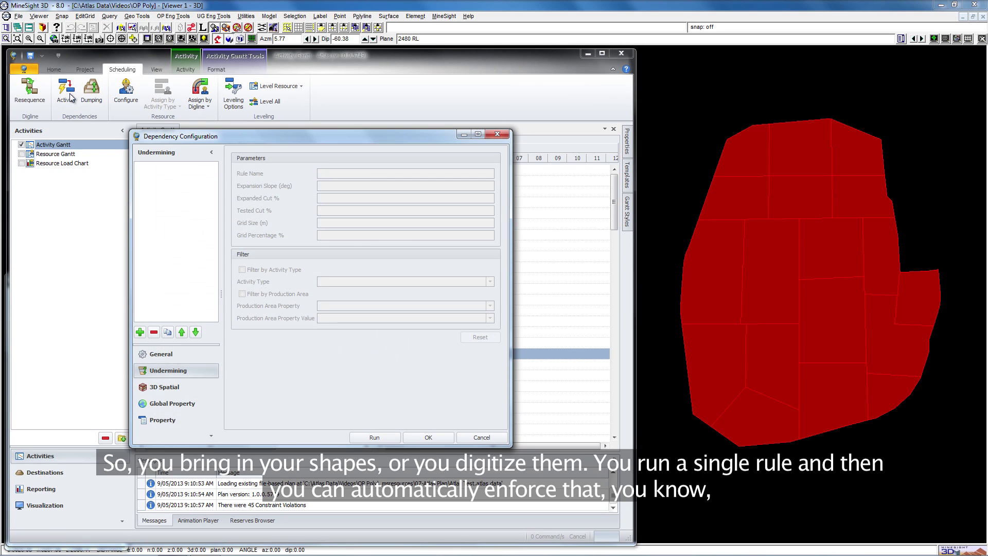
left_click(140, 332)
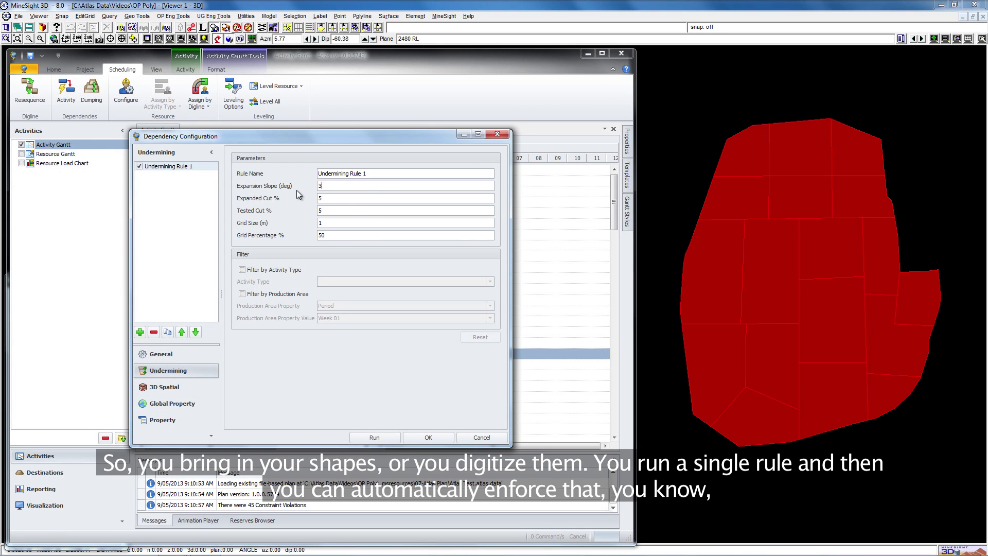
type("0")
left_click(269, 272)
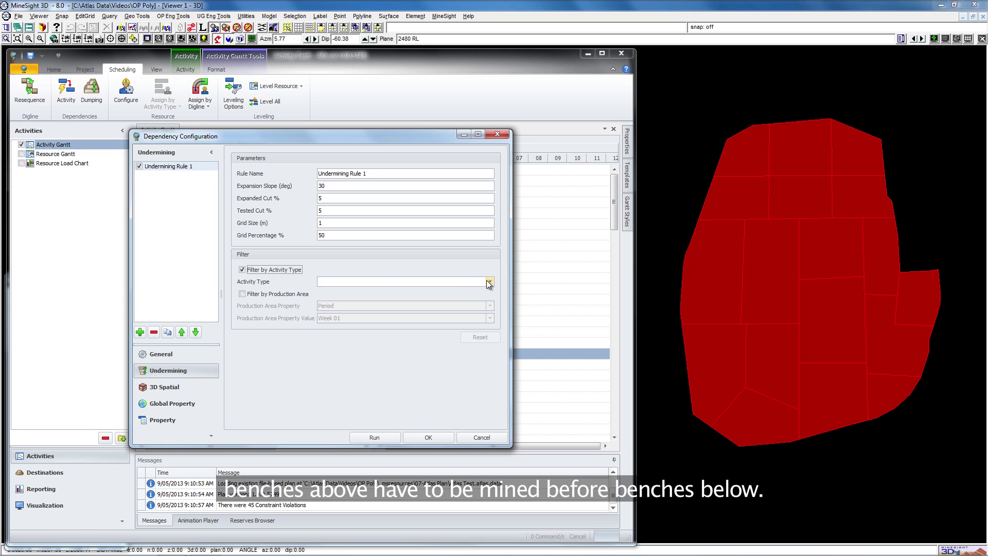
left_click(489, 282)
left_click(380, 299)
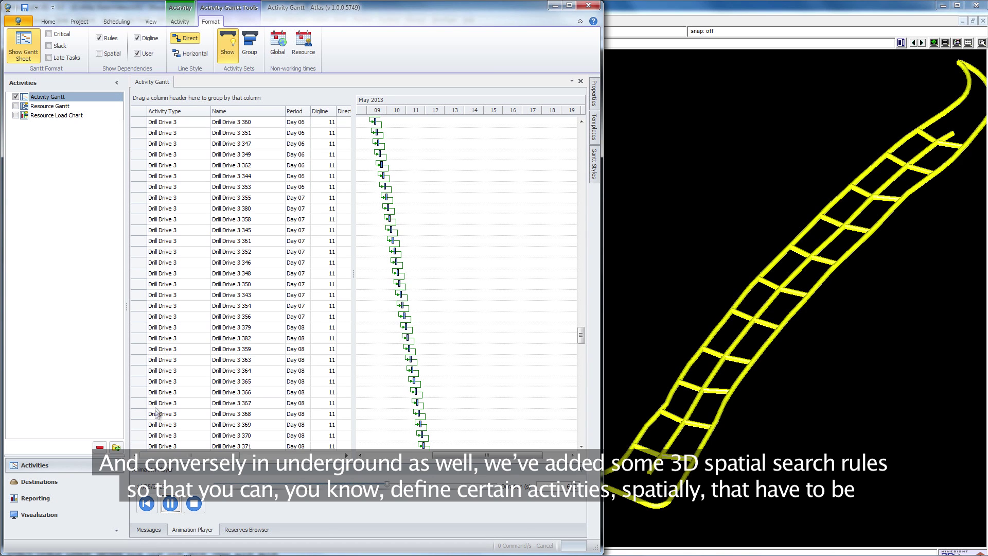
Step: Run the 3D Spatial dependency rules on the drill drive schedule and play the animation
left_click(116, 22)
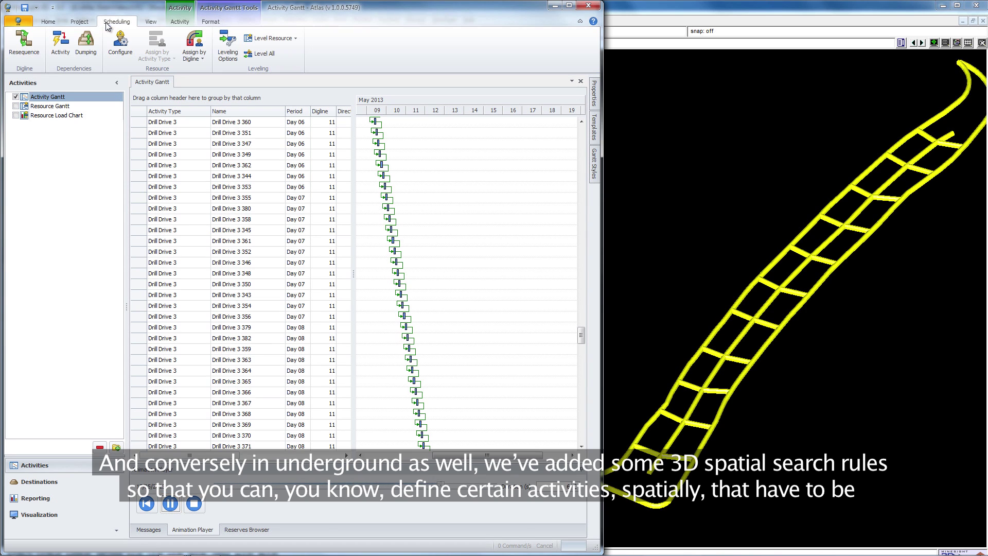
left_click(61, 43)
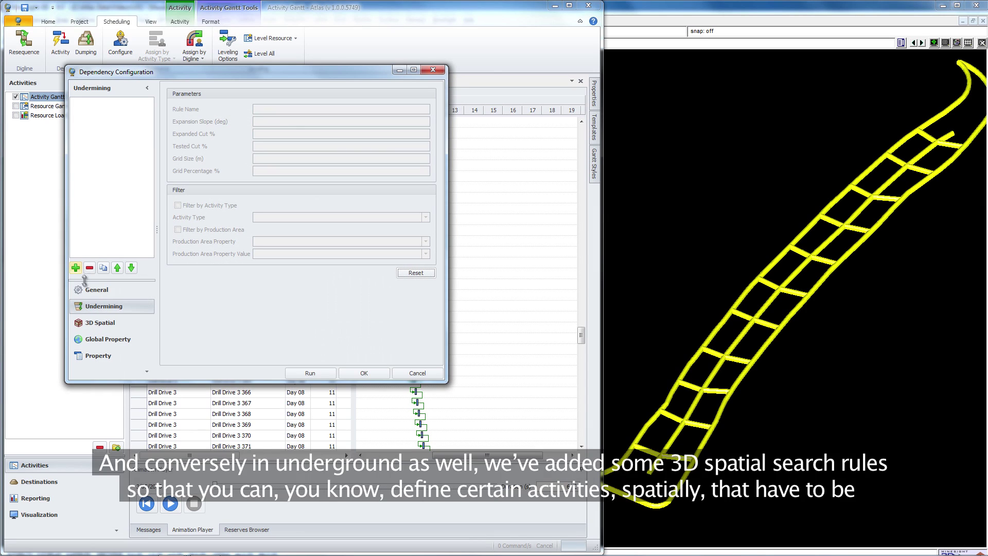
left_click(100, 322)
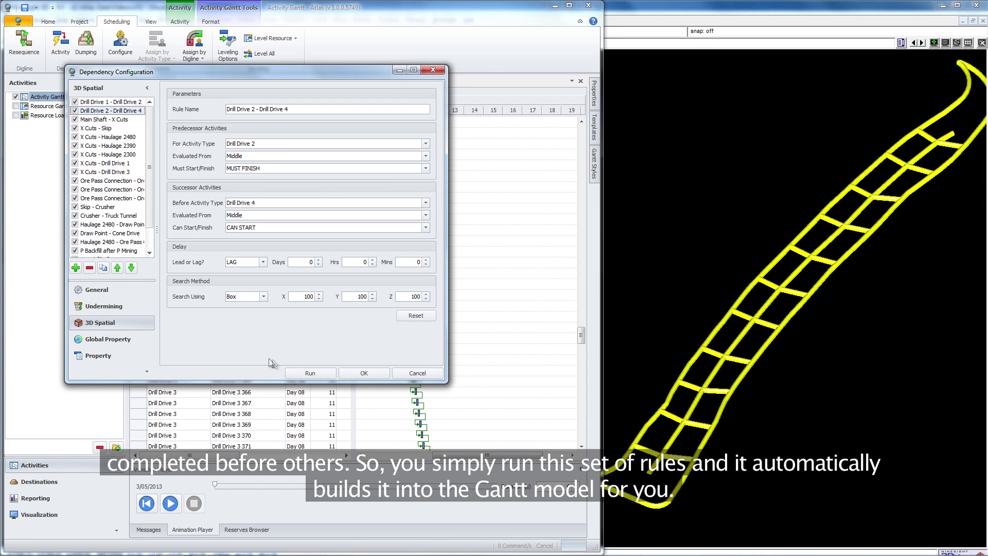
left_click(294, 373)
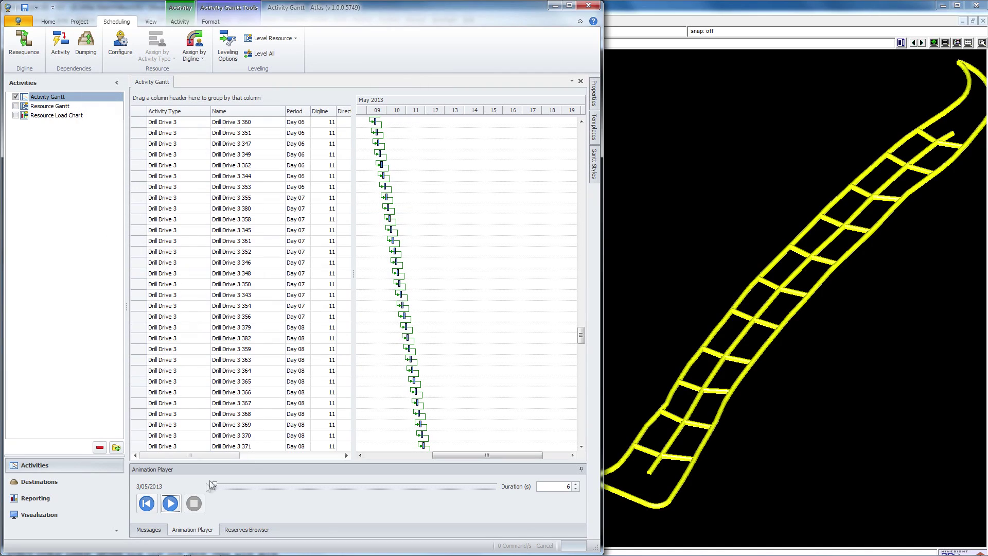
left_click(172, 504)
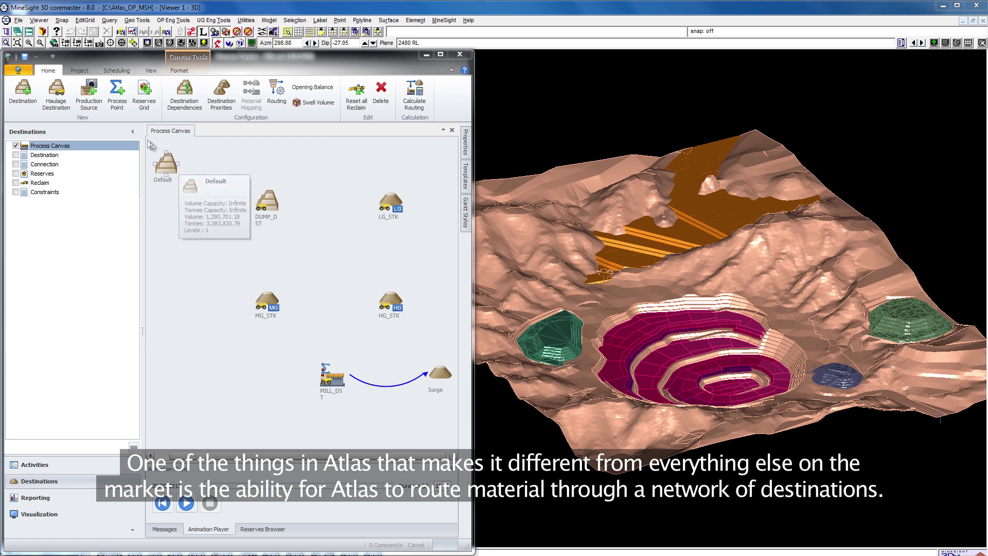
Step: Create production source ATLAS_SRP with the funnel icon
left_click(89, 93)
left_click(264, 43)
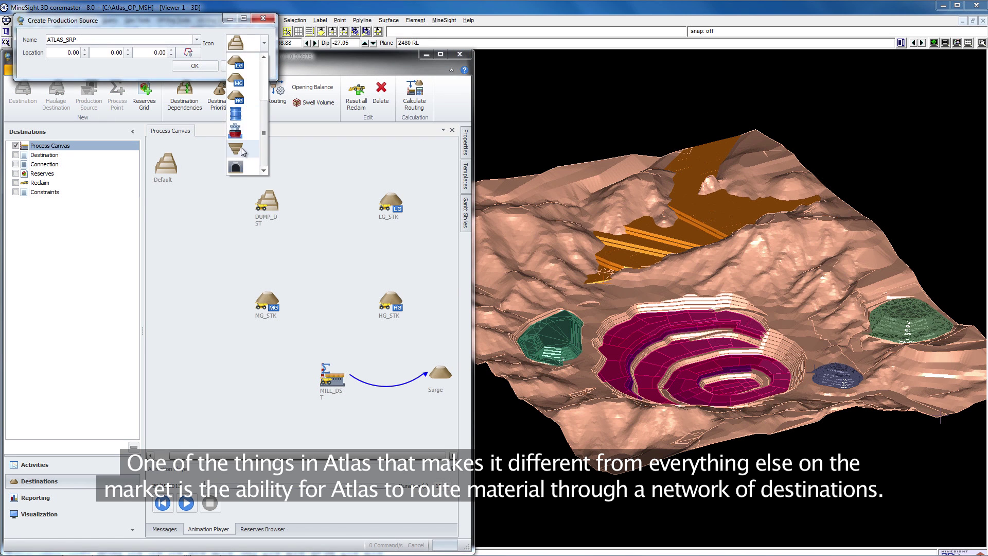
left_click(241, 150)
left_click(195, 66)
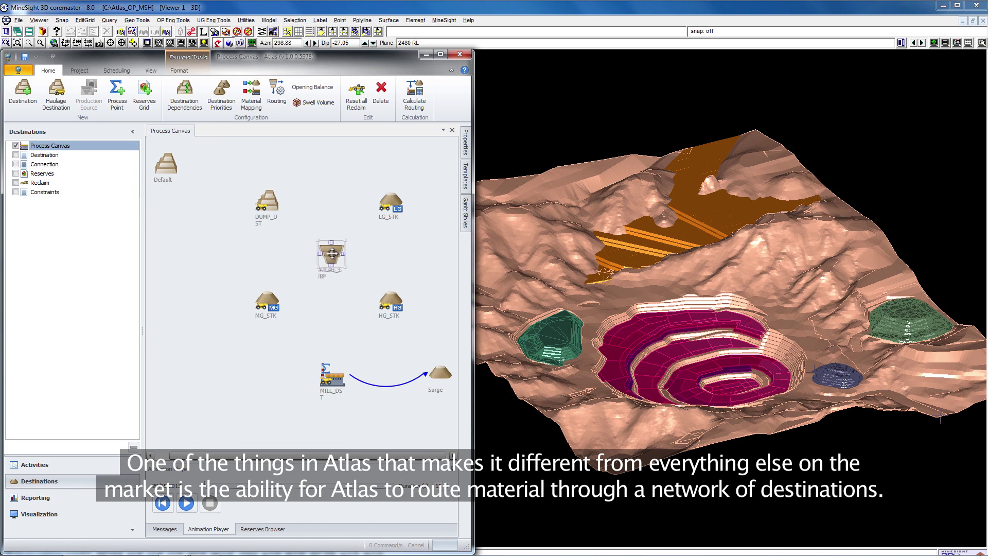
Step: Map cutoffs 0–3 to DUMP_DST, LG_STK, MG_STK and HG_STK in Material Mapping
left_click(251, 95)
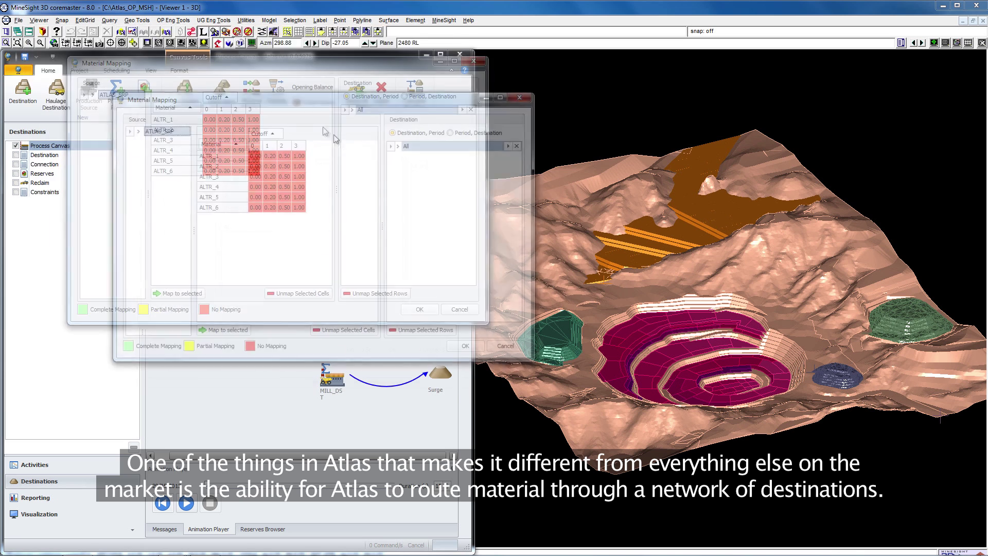
left_click_drag(339, 226, 340, 291)
left_click(476, 216)
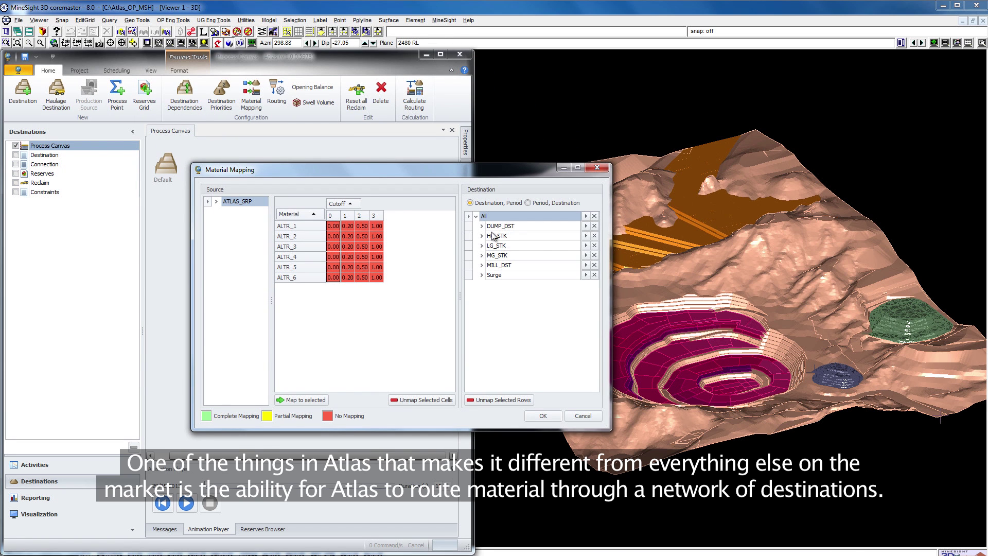
left_click(586, 225)
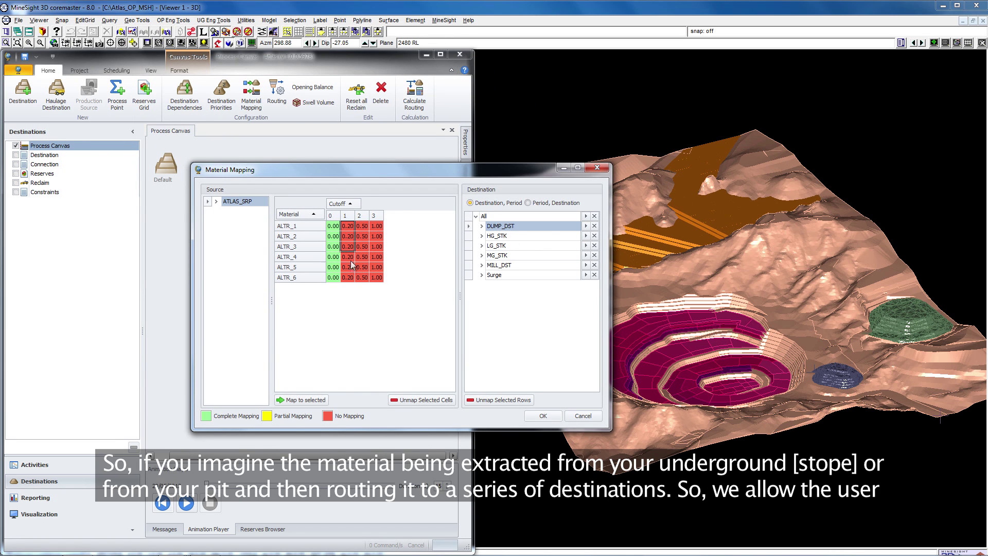
left_click(585, 246)
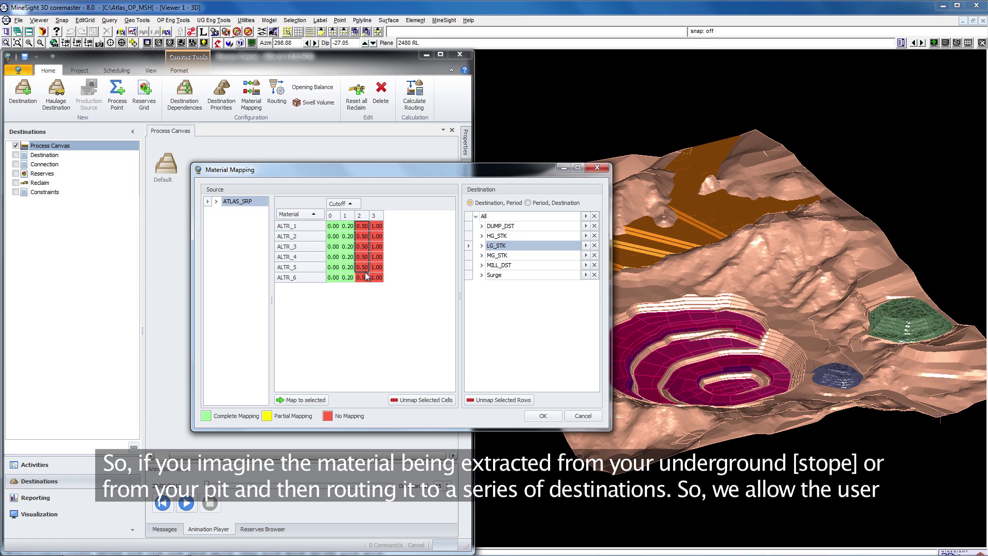
left_click(586, 256)
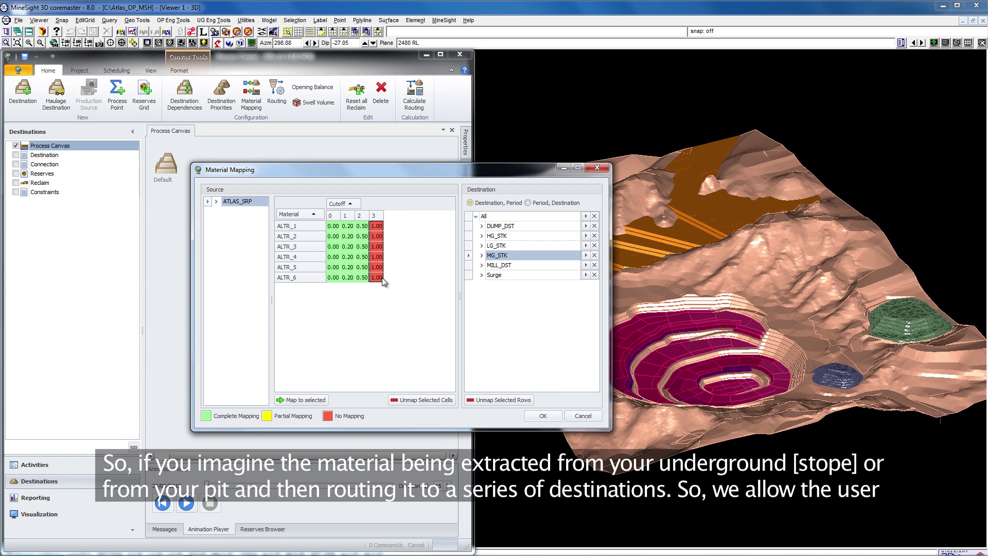
left_click(586, 236)
left_click(543, 416)
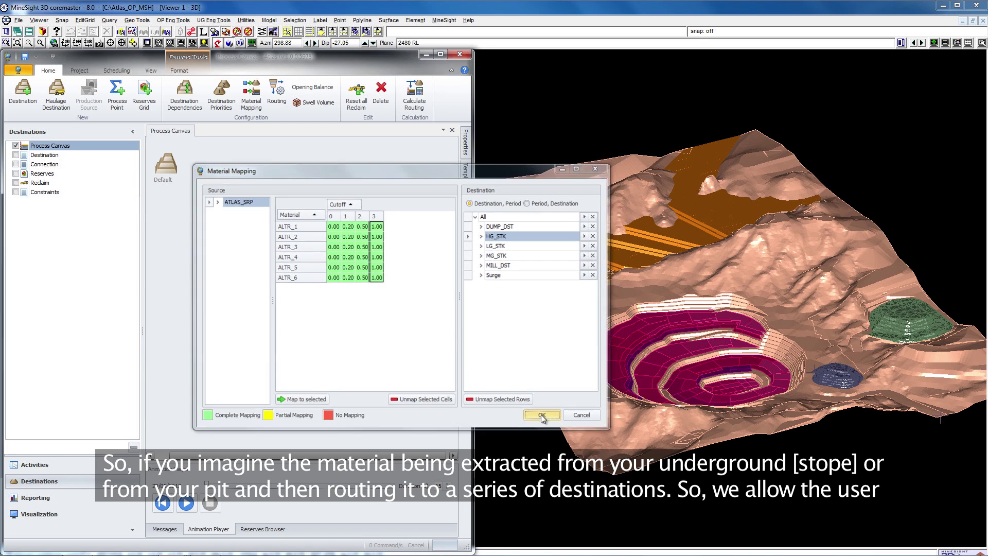
Step: Connect HG_STK, MG_STK and Surge to MILL_DST on the process canvas
mouse_move(391, 310)
left_click_drag(391, 303, 329, 378)
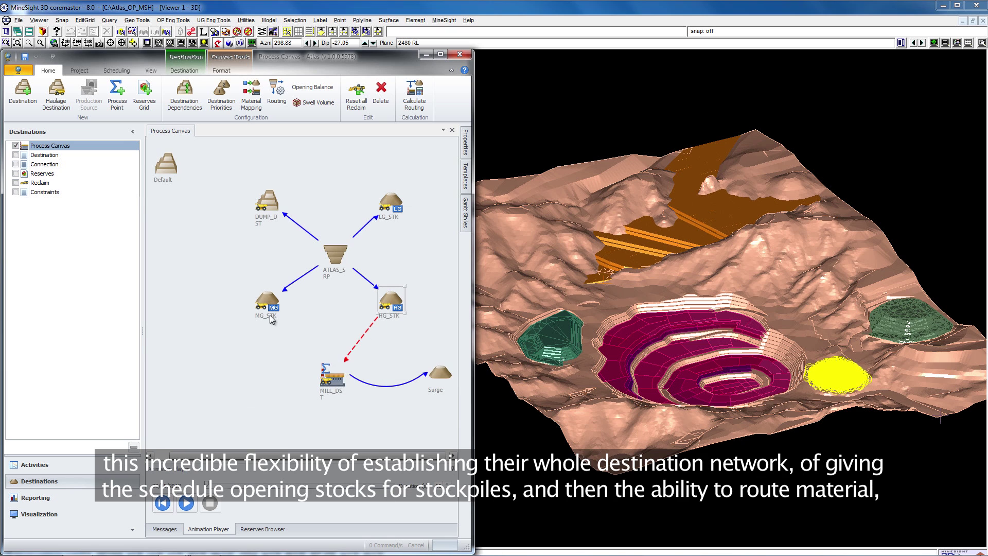
left_click_drag(268, 303, 330, 379)
left_click(436, 374)
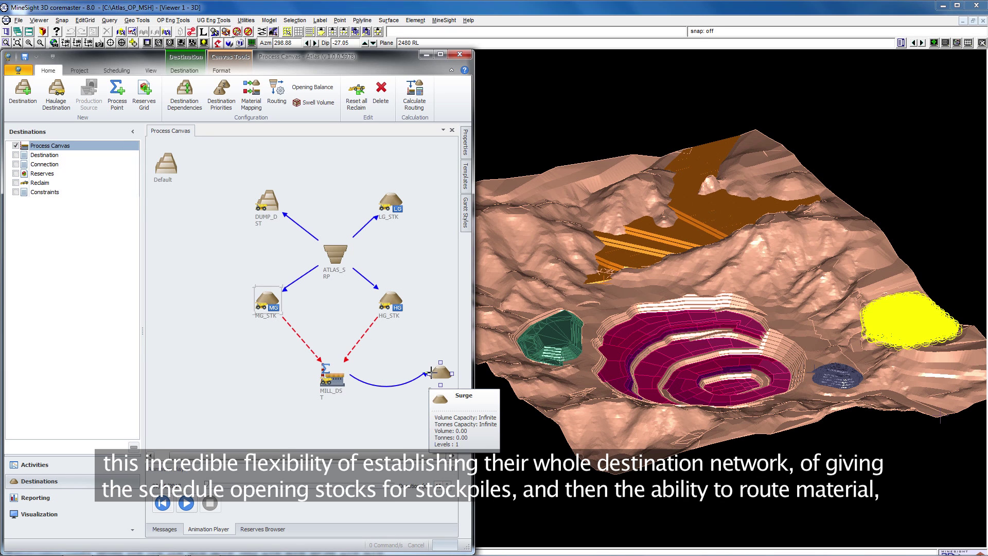
left_click_drag(431, 372, 332, 377)
Step: Create a Rail destination with the railcar image and infinite capacity
left_click(22, 92)
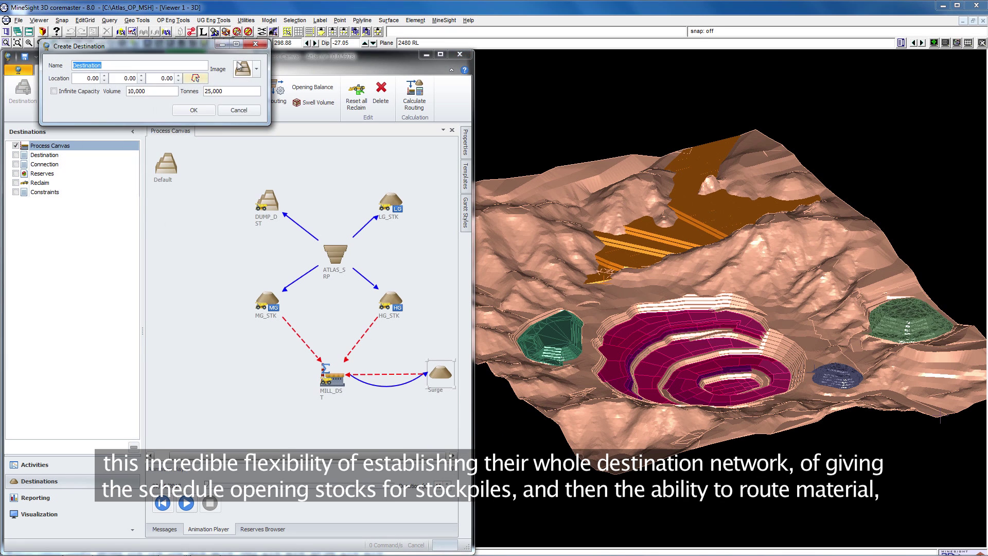
left_click(240, 66)
left_click(245, 116)
left_click(53, 91)
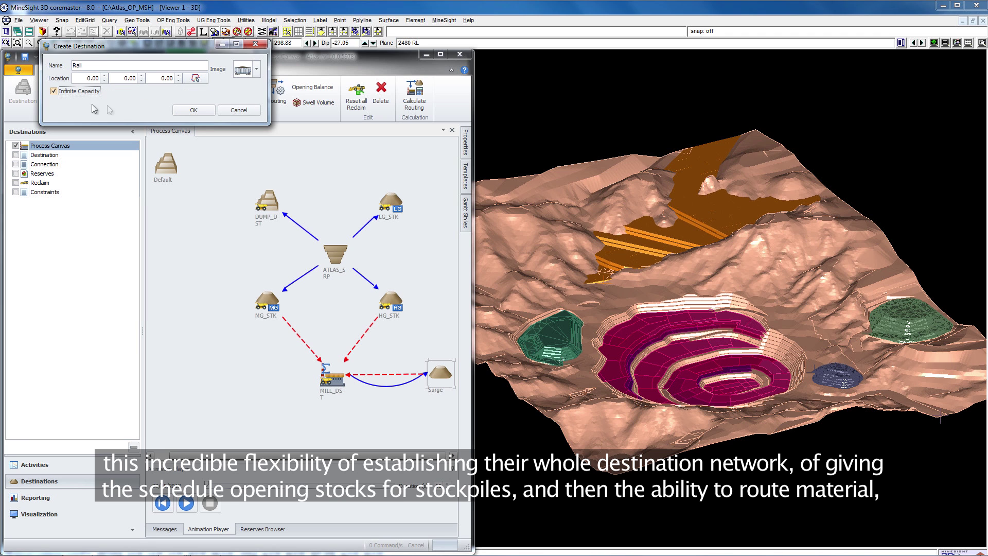
key("Return")
Step: Place Rail beside MILL_DST, connect MILL_DST to Rail, and play the schedule animation
left_click_drag(194, 192, 225, 380)
left_click_drag(319, 376, 227, 382)
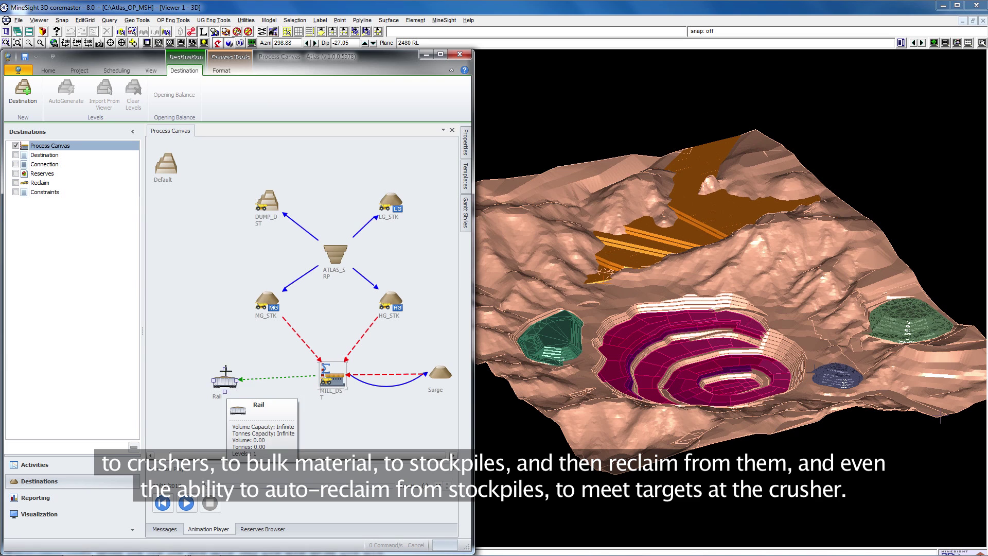
left_click(262, 434)
left_click(46, 72)
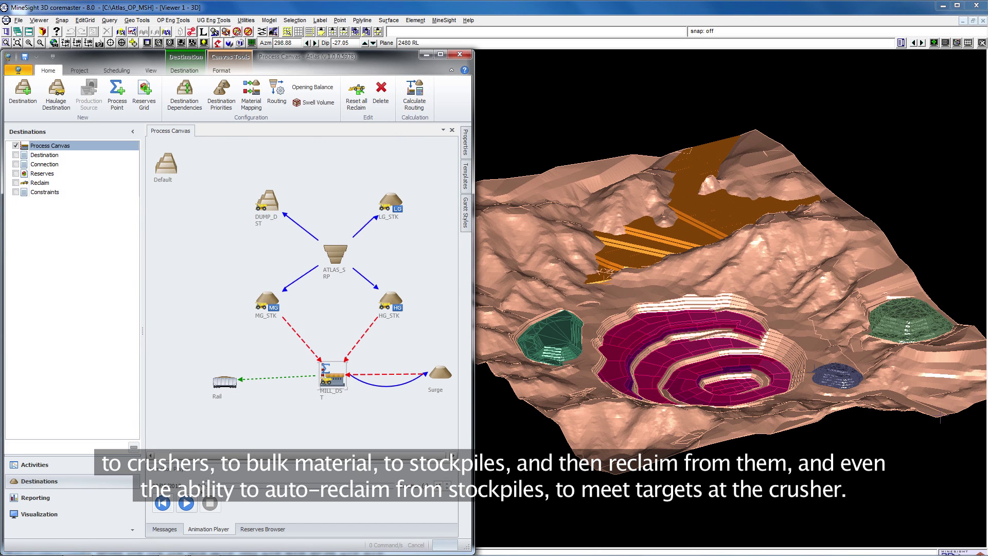
left_click(187, 503)
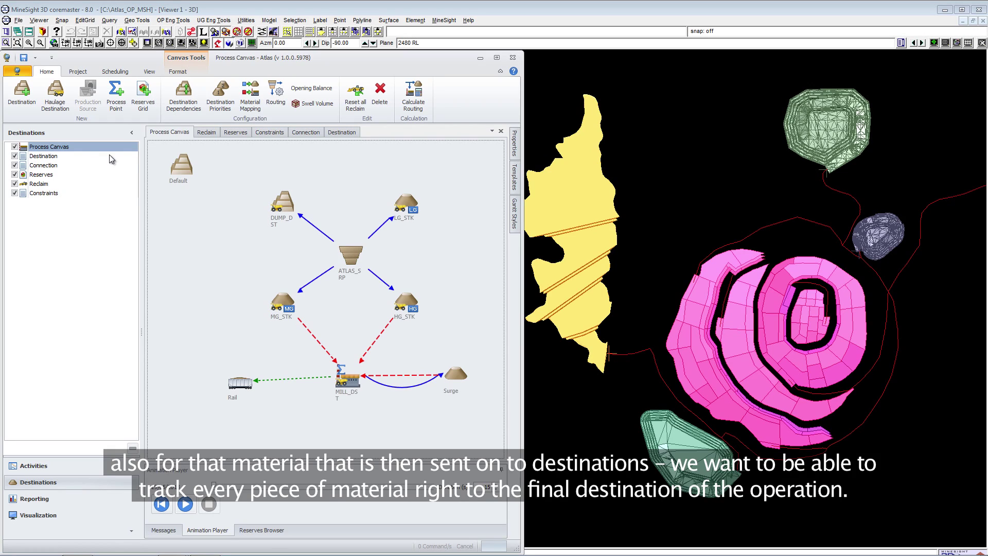
Step: Review the Destination, Connection, Reserves, Reclaim and Constraints tables, then expand the DUMP_DST row
left_click(50, 157)
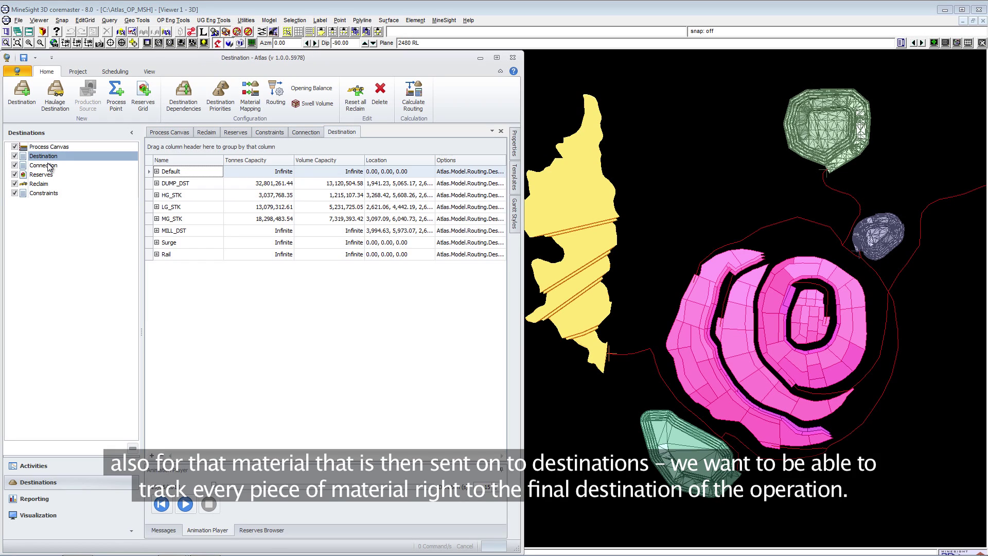
left_click(50, 167)
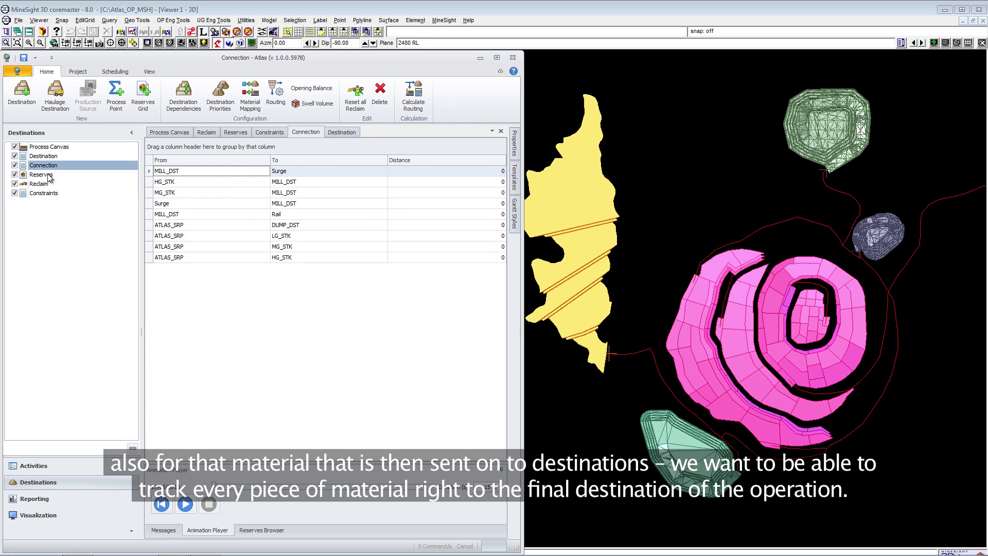
left_click(47, 175)
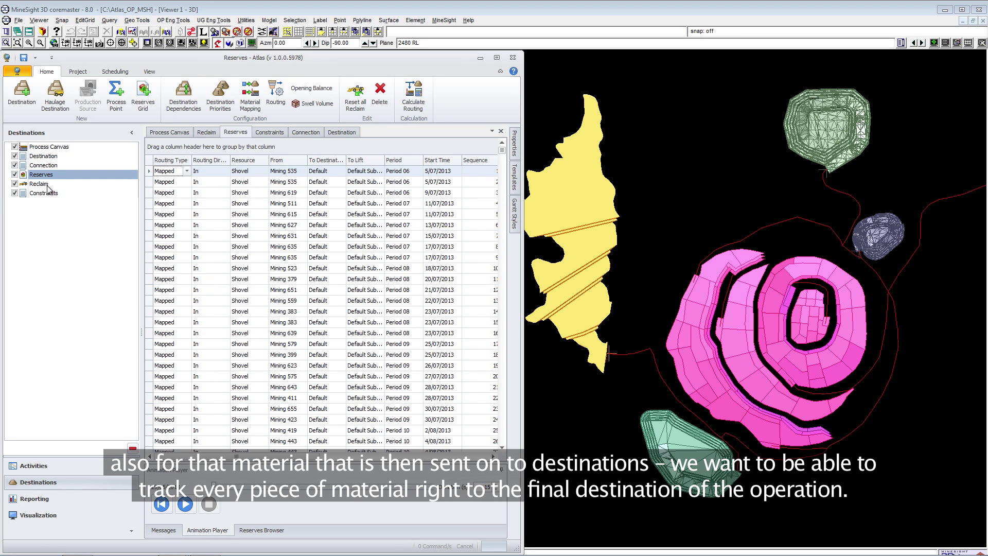
left_click(42, 185)
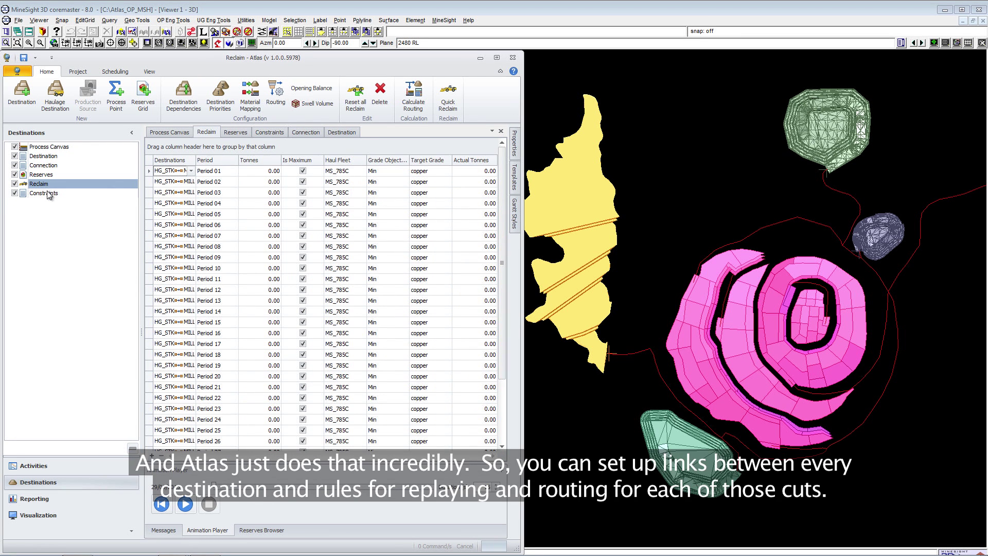
left_click(46, 193)
left_click(43, 157)
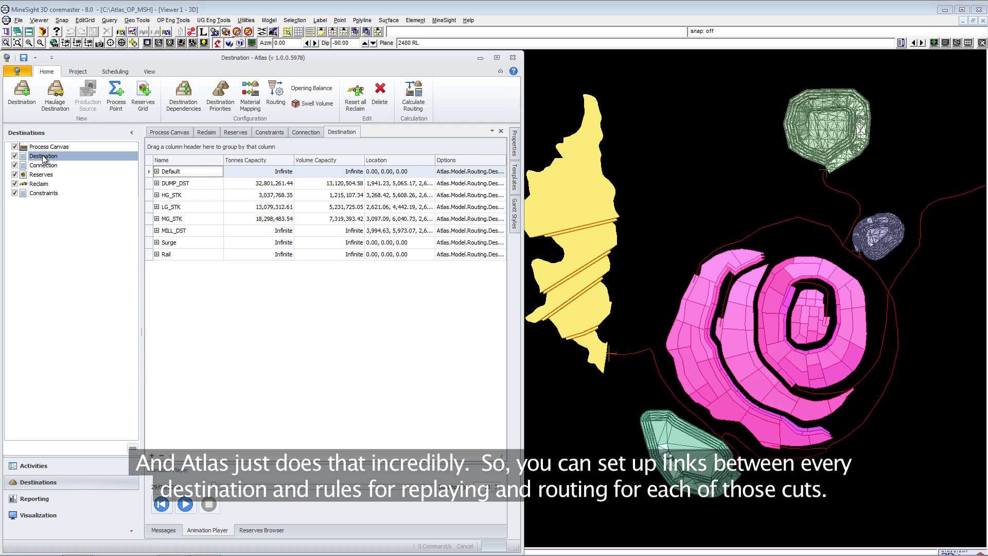
left_click(157, 184)
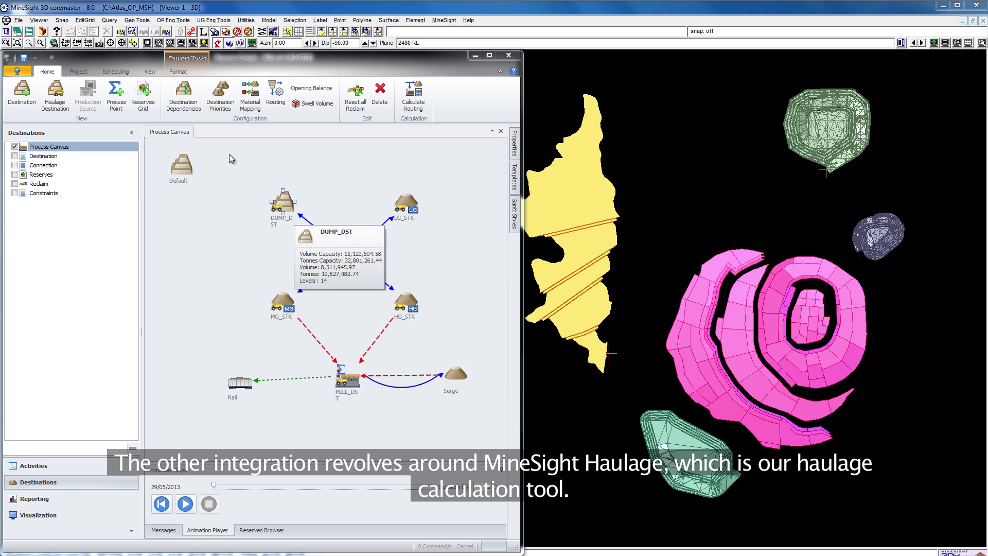
Step: Turn on Haul Network visibility in the 3D view
left_click(150, 72)
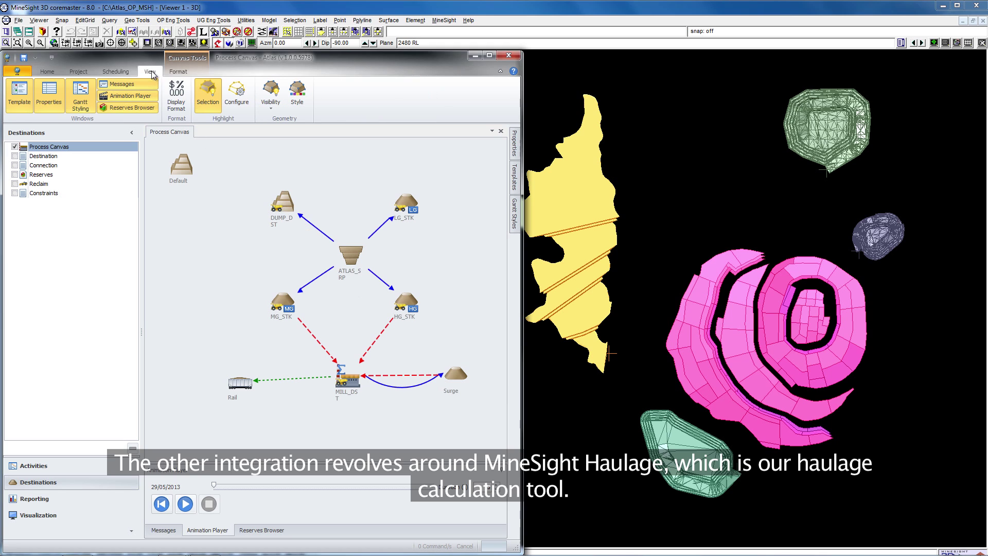
left_click(268, 103)
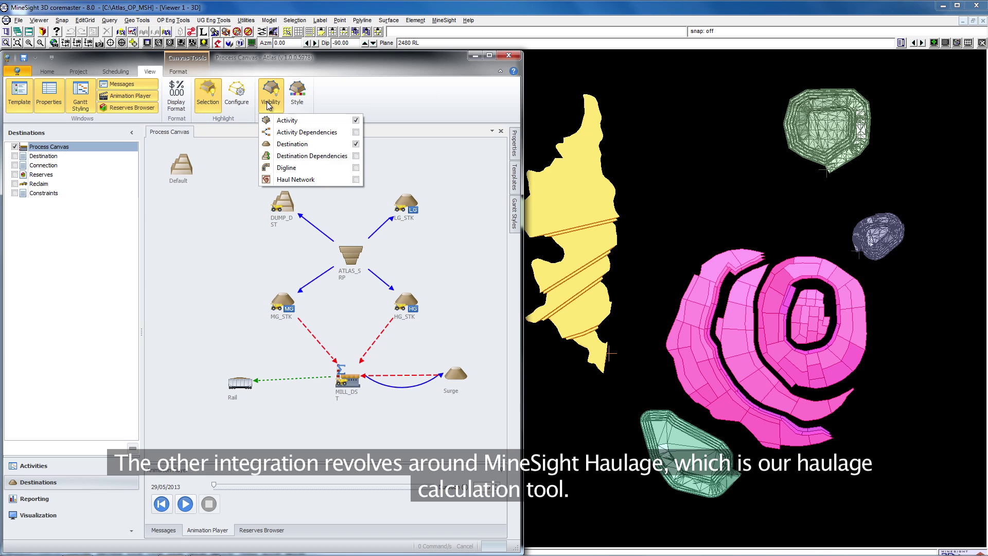
left_click(360, 178)
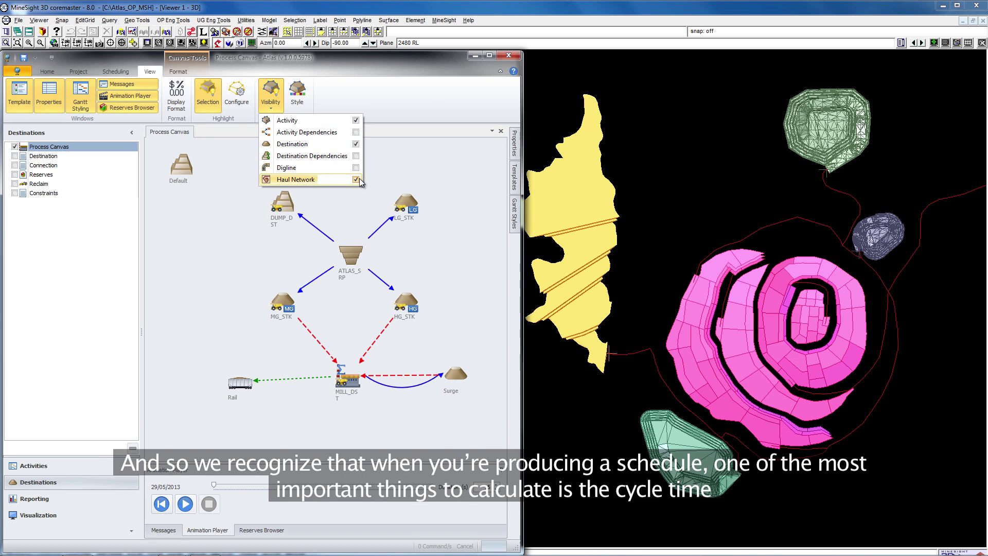
left_click(228, 254)
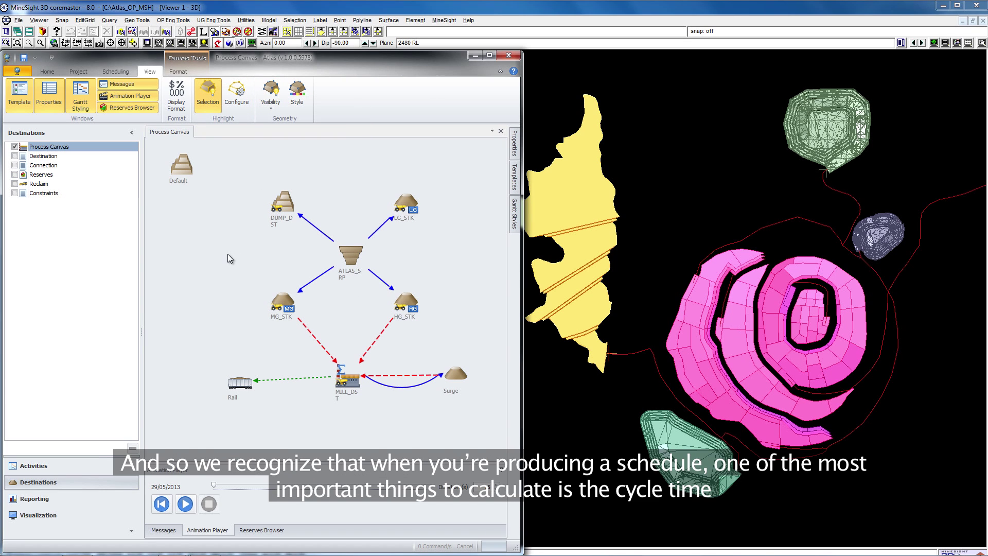
Step: Highlight haul routes for Mining 547, 671, 327 and 231, then show the Reporting gauges
left_click(40, 468)
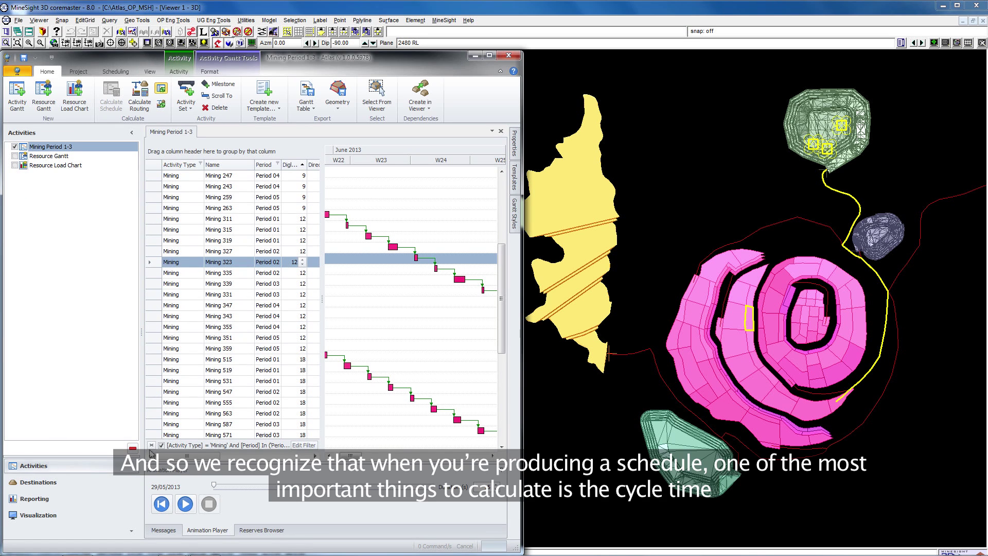
left_click(375, 390)
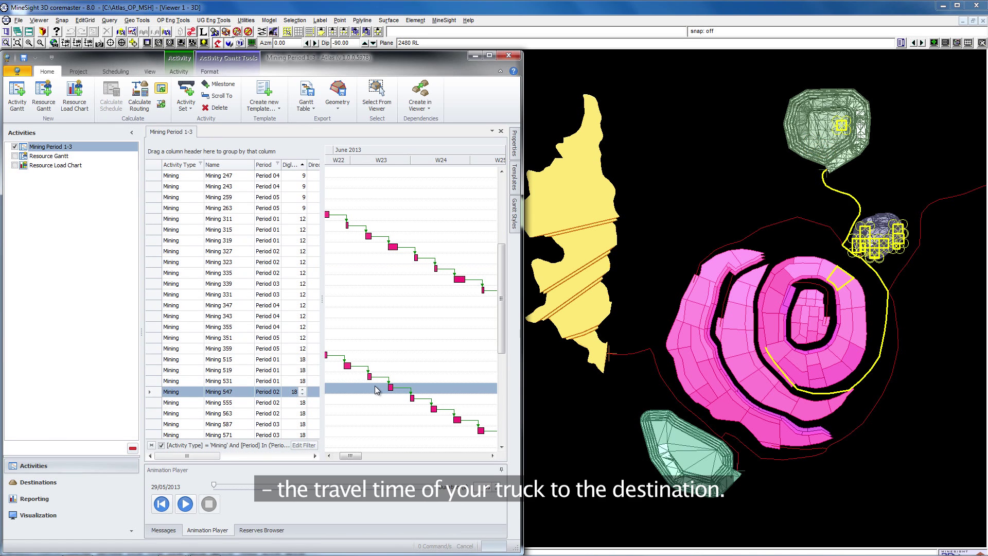
scroll(375, 389, "down", 4)
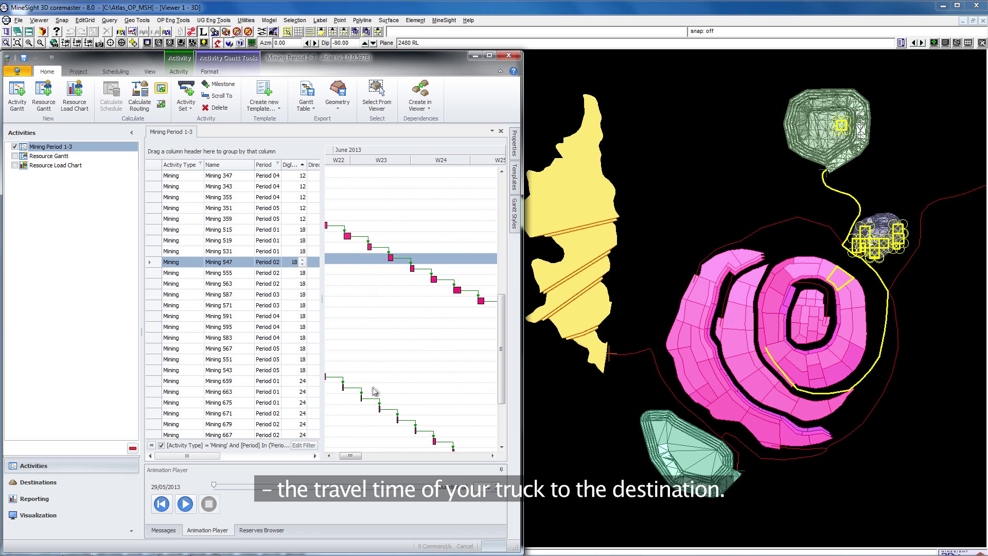
left_click(403, 410)
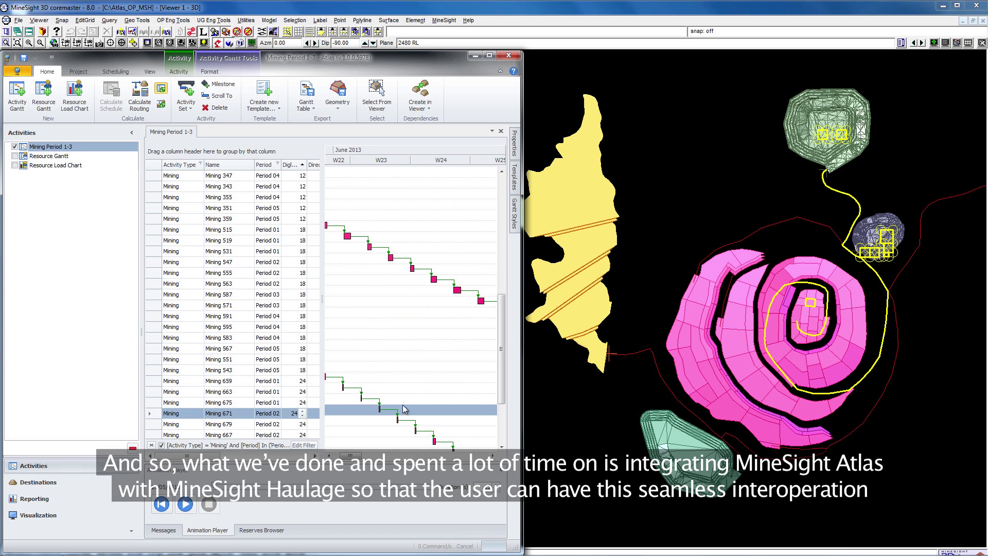
scroll(397, 360, "up", 6)
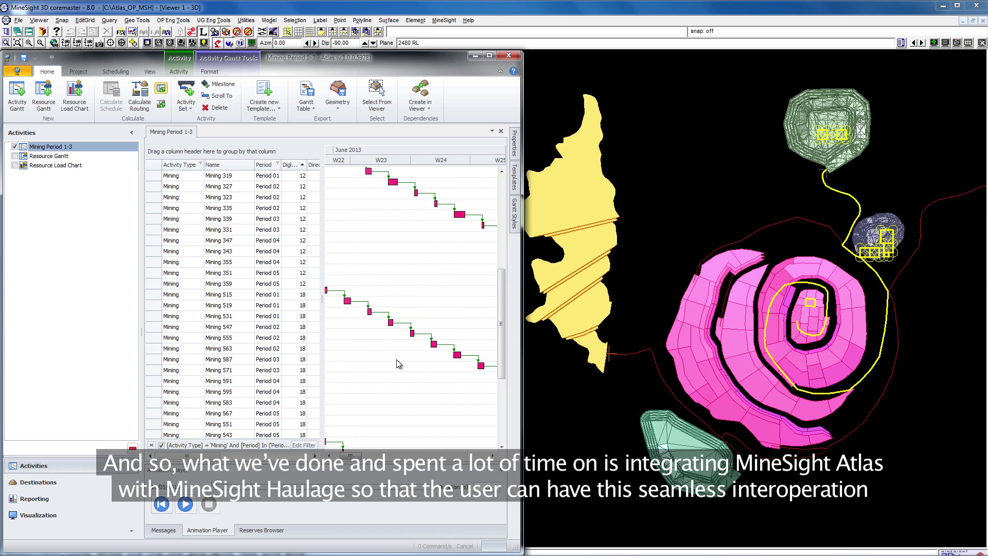
left_click(374, 319)
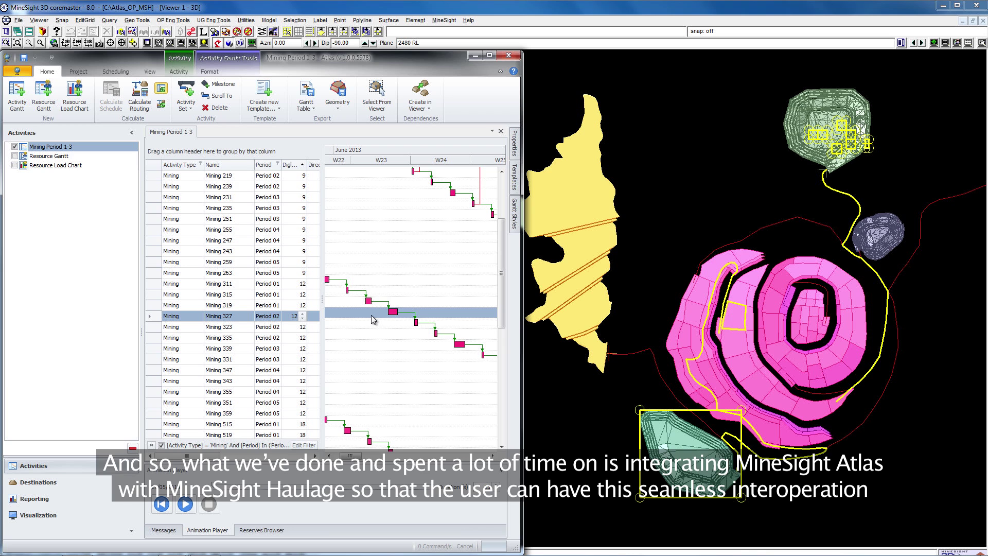
scroll(377, 322, "up", 3)
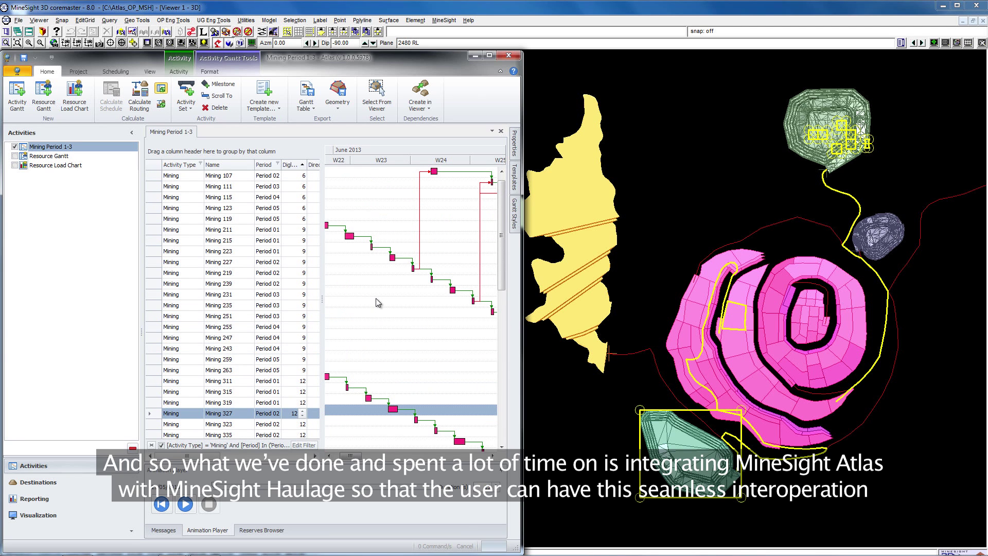
left_click(376, 296)
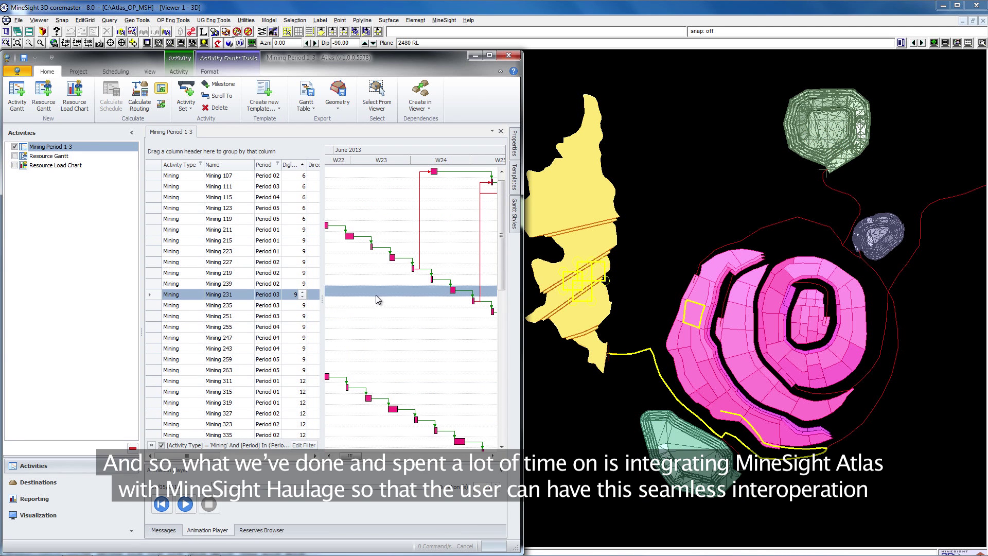
left_click(43, 499)
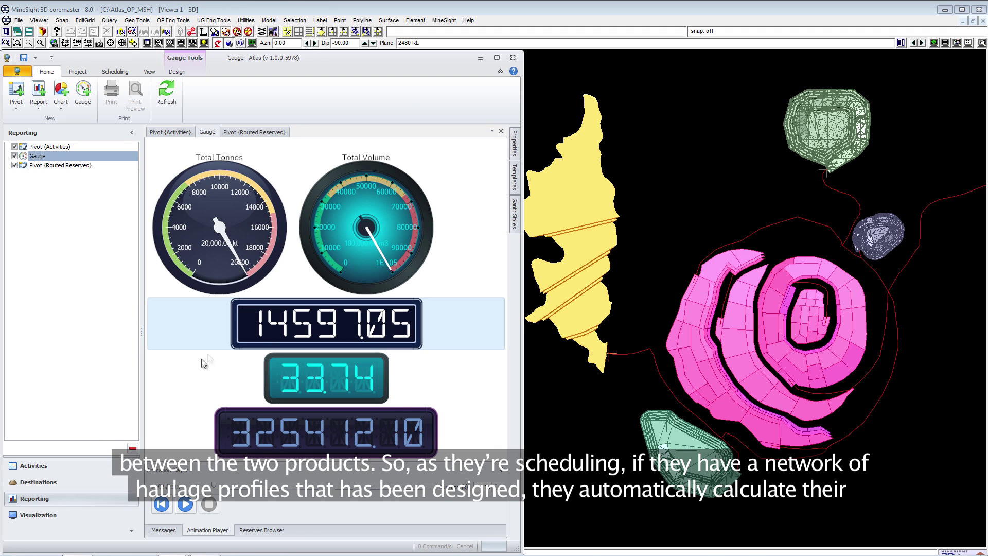
Step: Open the Routed Reserves pivot to chart total travel time per period as bars
left_click(67, 165)
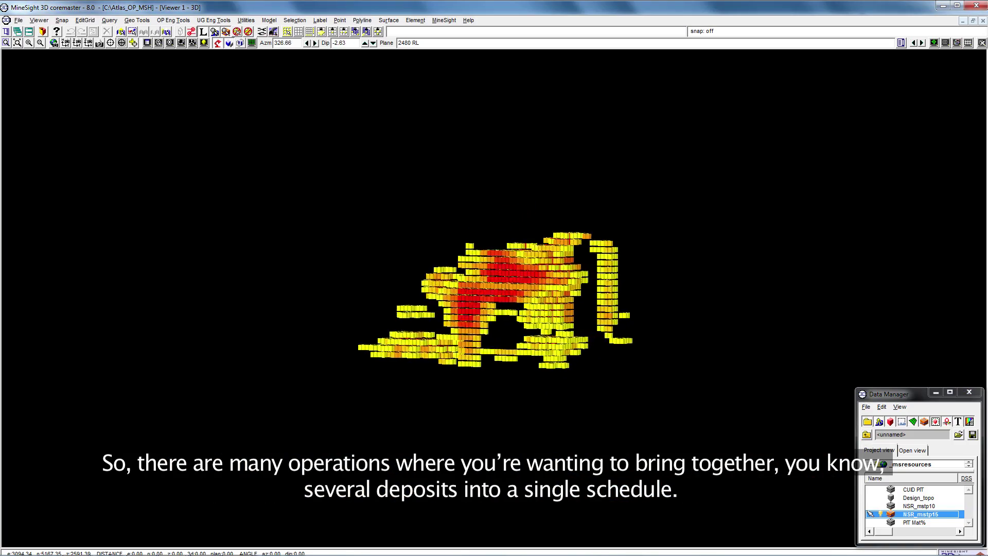
Step: Make NSR_mstp10, PIT Mat%, Design_topo and CUID PIT visible together in the 3D viewer
left_click(920, 506)
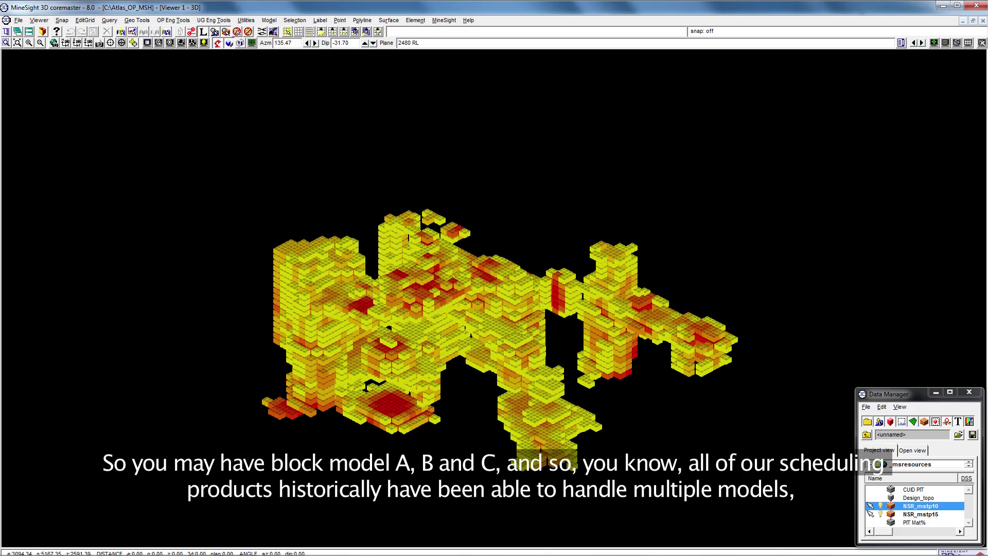
double_click(915, 523)
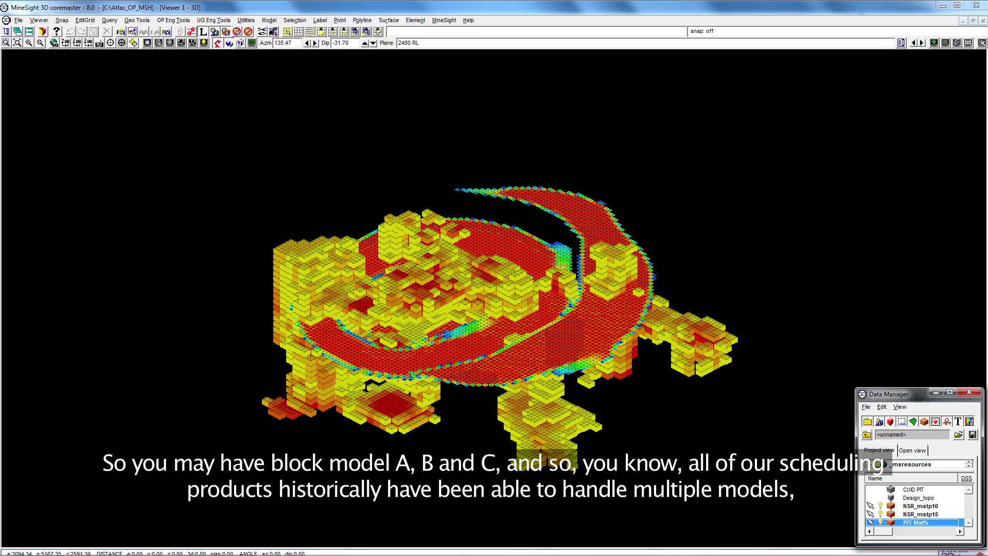
left_click(918, 498)
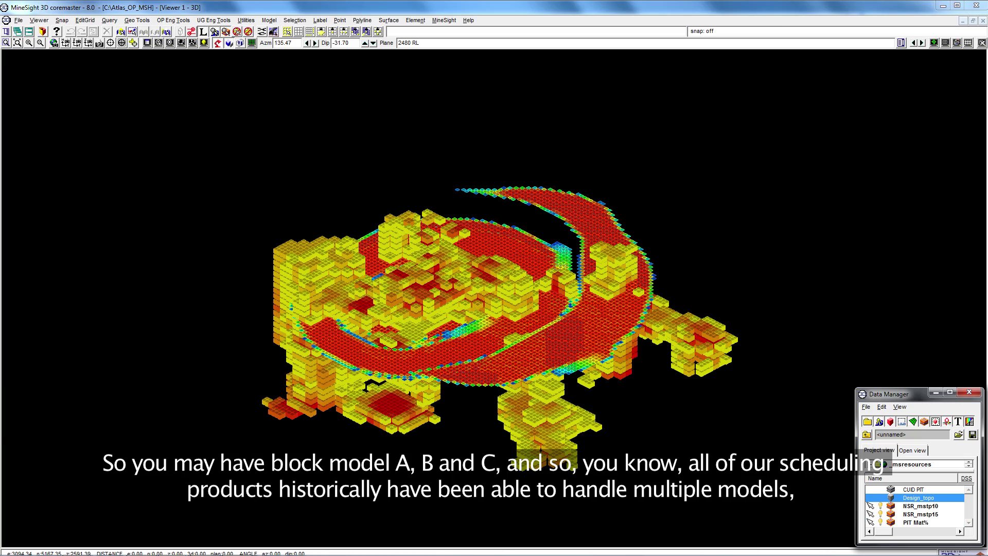
double_click(918, 498)
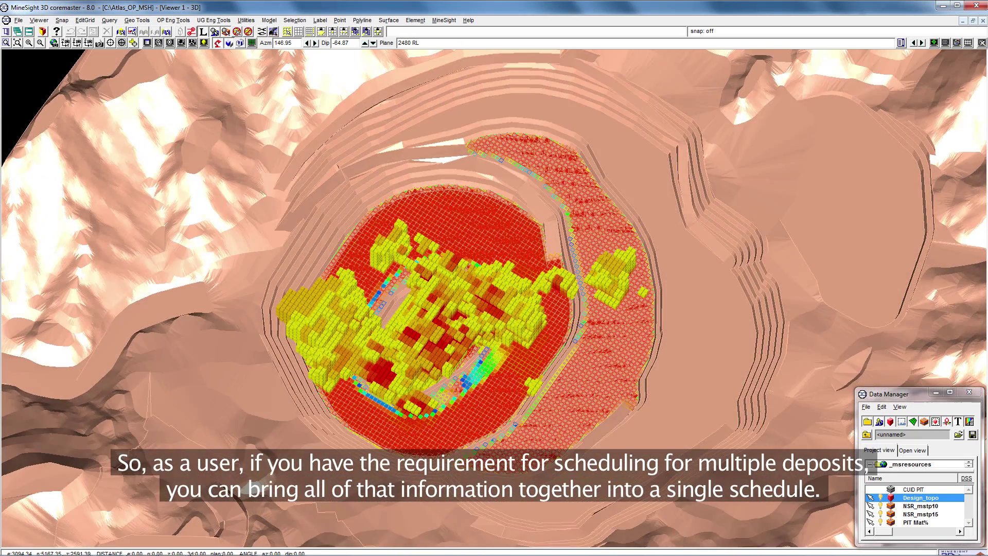
double_click(914, 489)
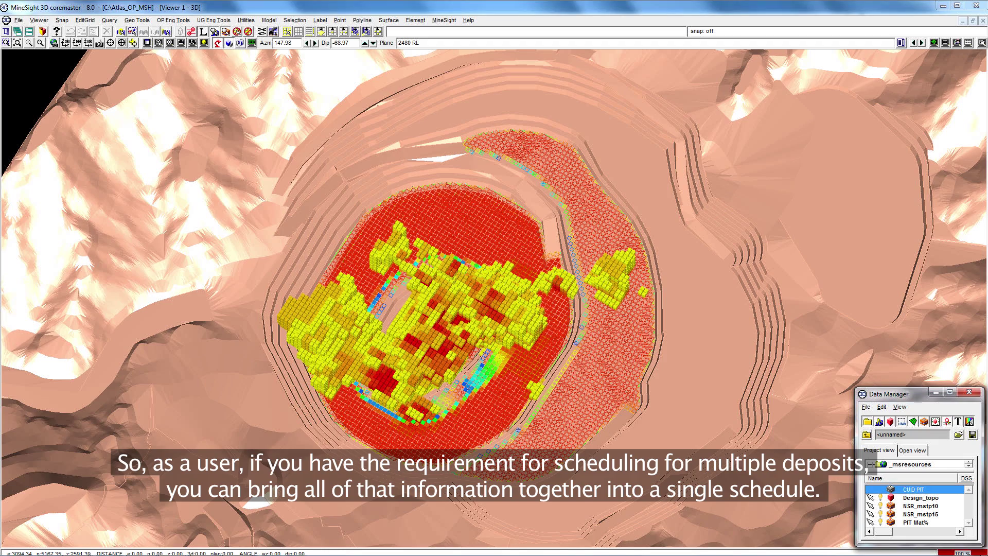